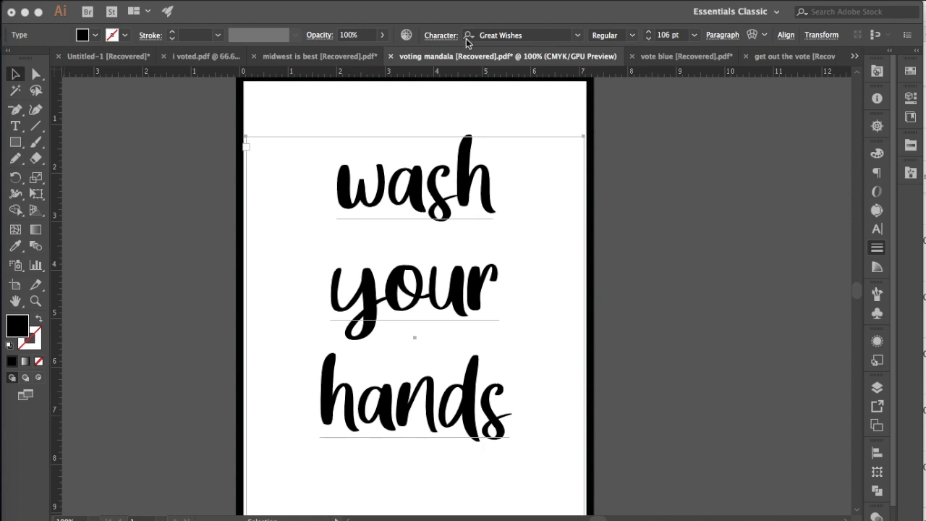
- Centre-align the paragraph of the 'wash your hands' text
{"action": "left_click", "coordinate": [15, 126]}
{"action": "left_click", "coordinate": [16, 126]}
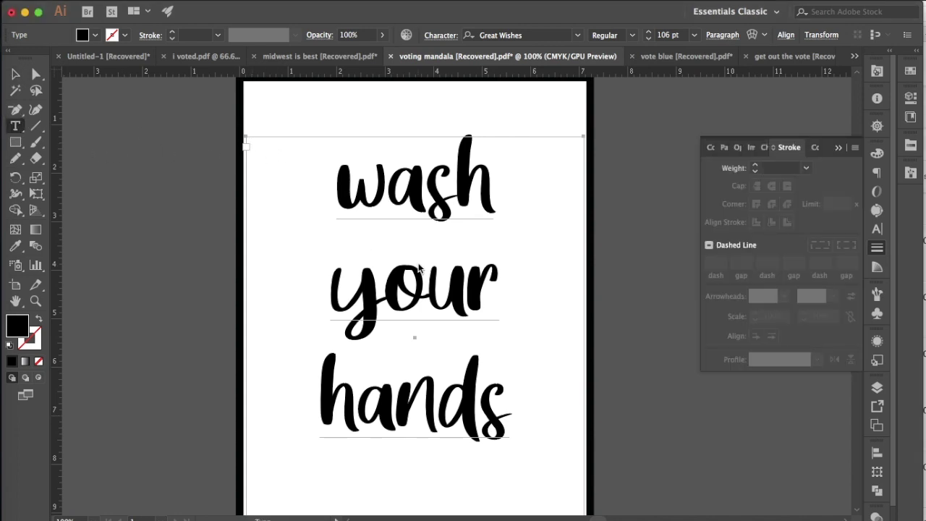
{"action": "left_click", "coordinate": [427, 213]}
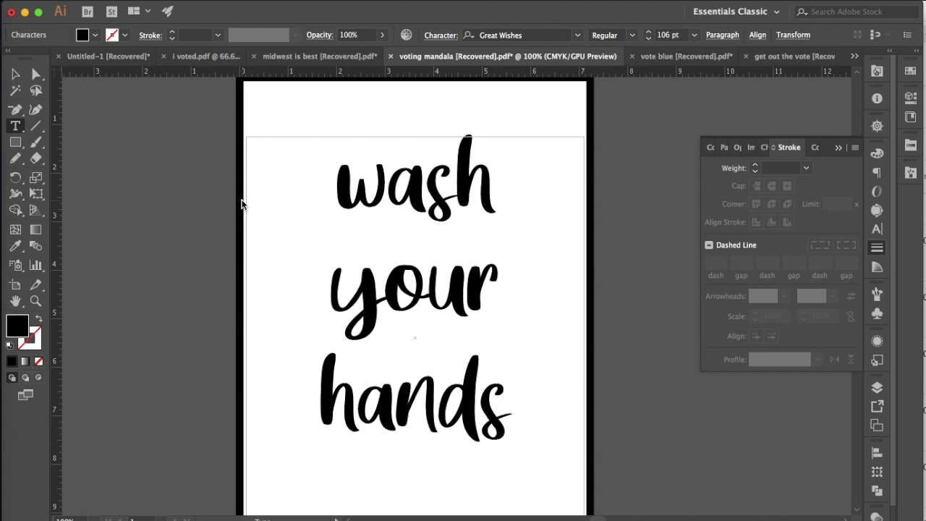
{"action": "left_click", "coordinate": [726, 35]}
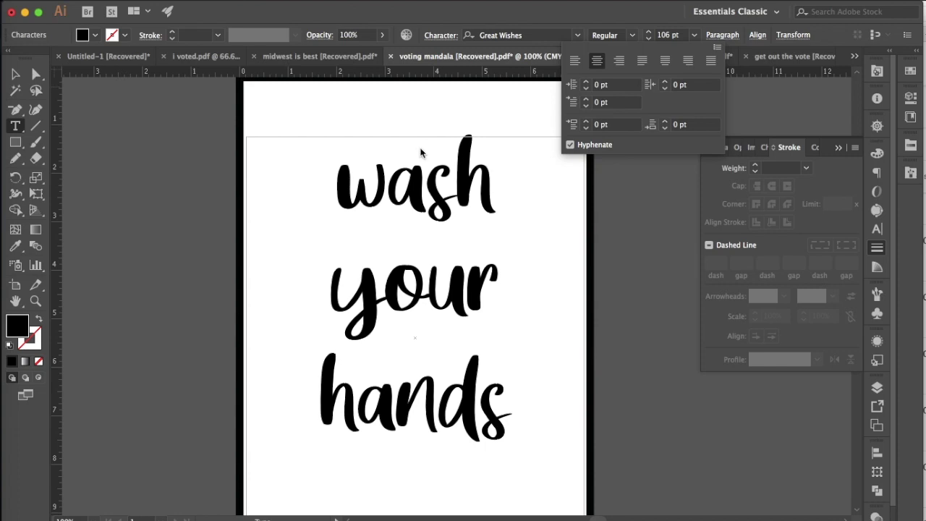
{"action": "left_click", "coordinate": [17, 75]}
{"action": "left_click", "coordinate": [17, 75]}
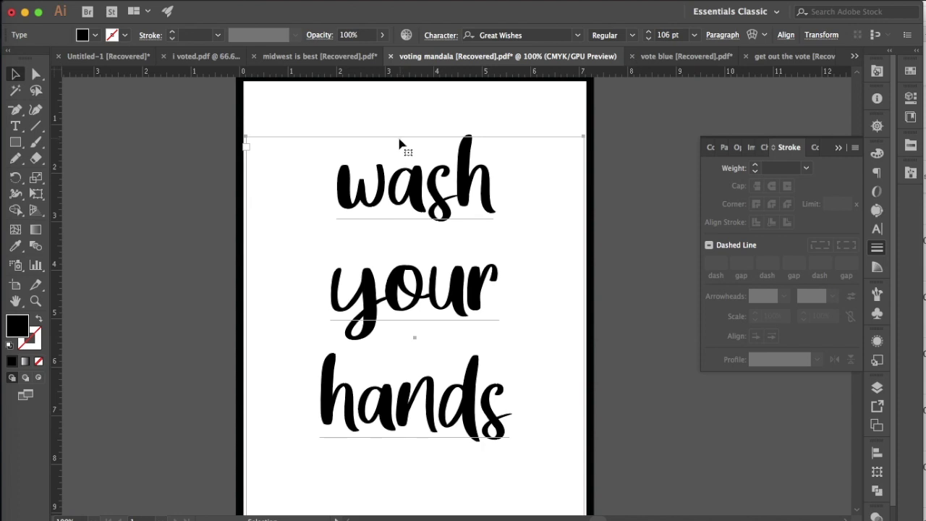
- Centre the lettering horizontally relative to the artboard
{"action": "left_click", "coordinate": [785, 35]}
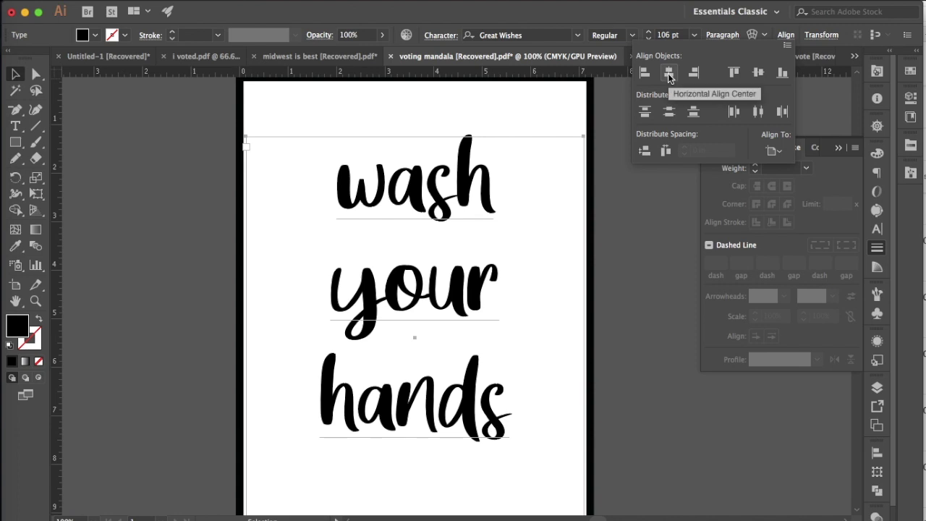
{"action": "left_click", "coordinate": [670, 73]}
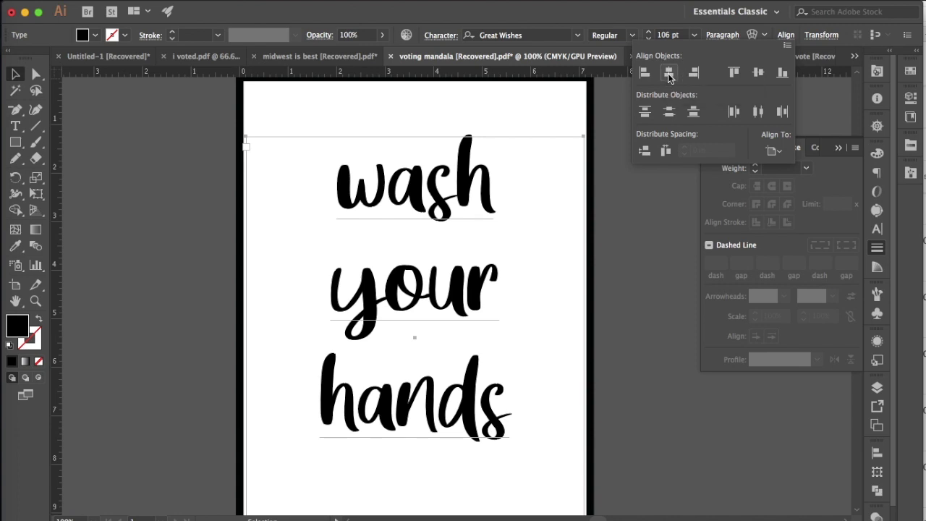
{"action": "left_click", "coordinate": [772, 150]}
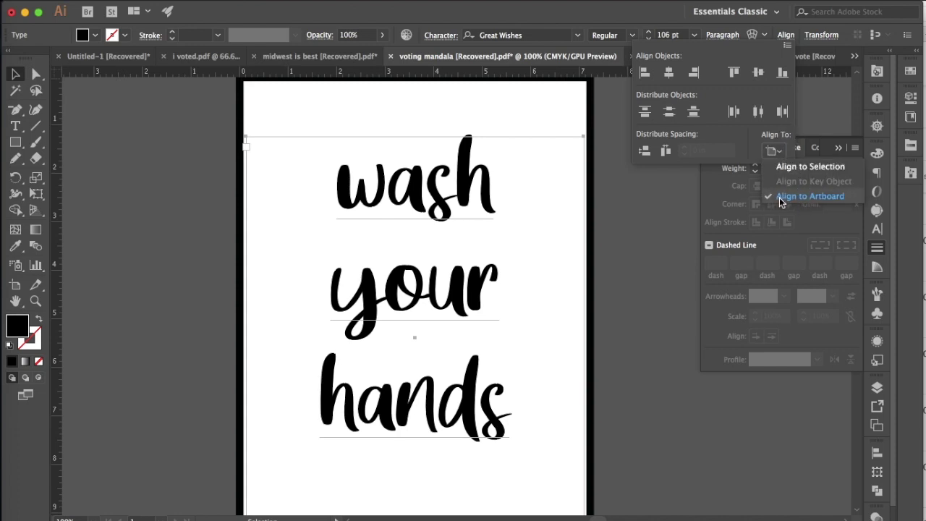
{"action": "left_click", "coordinate": [679, 239]}
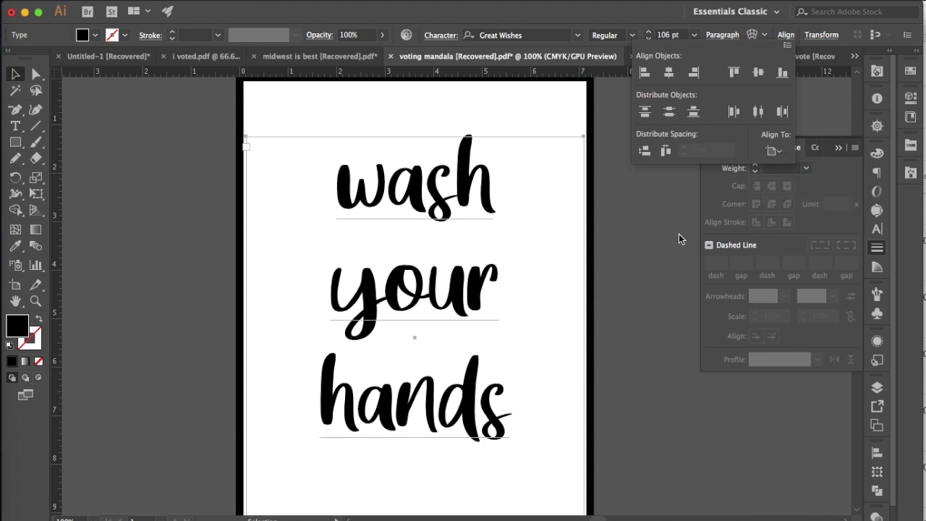
{"action": "left_click", "coordinate": [678, 237]}
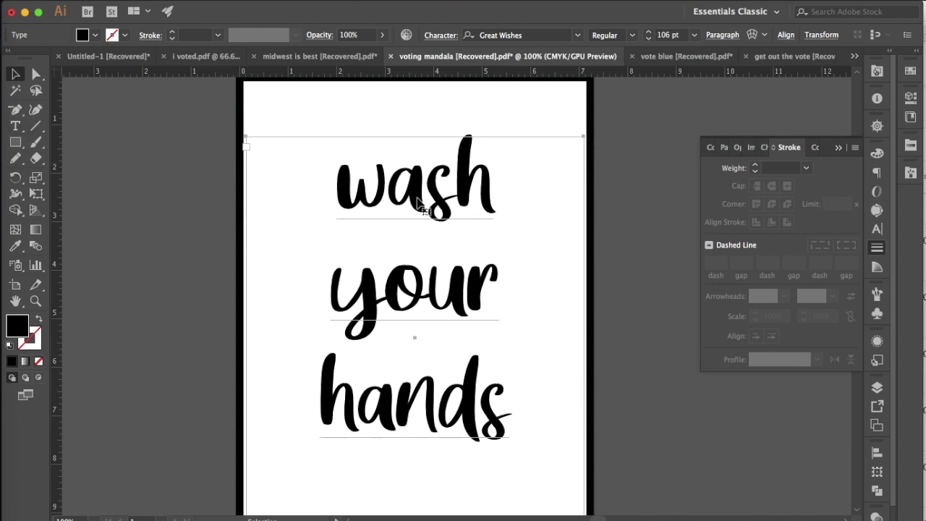
- Highlight the words 'wash' and 'your', then zoom out to the whole poster
{"action": "key", "text": "t"}
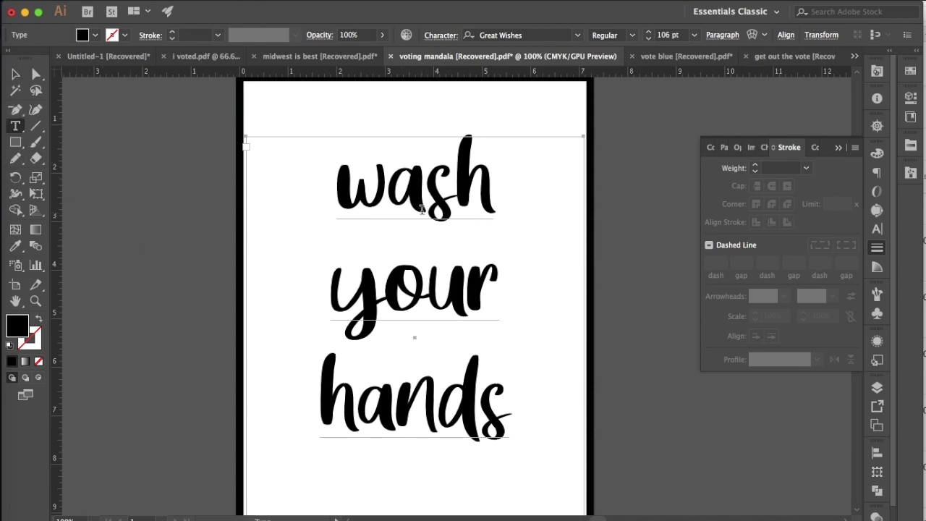
{"action": "double_click", "coordinate": [422, 208]}
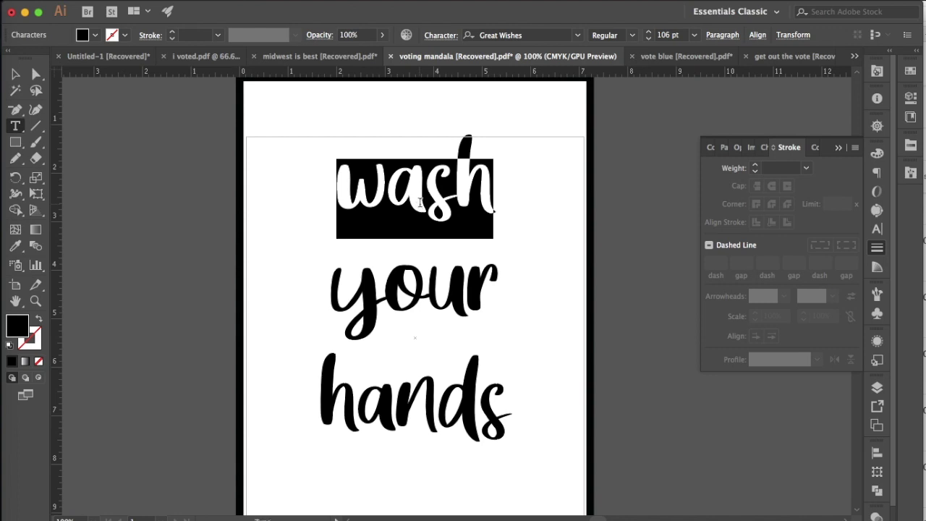
{"action": "double_click", "coordinate": [379, 286]}
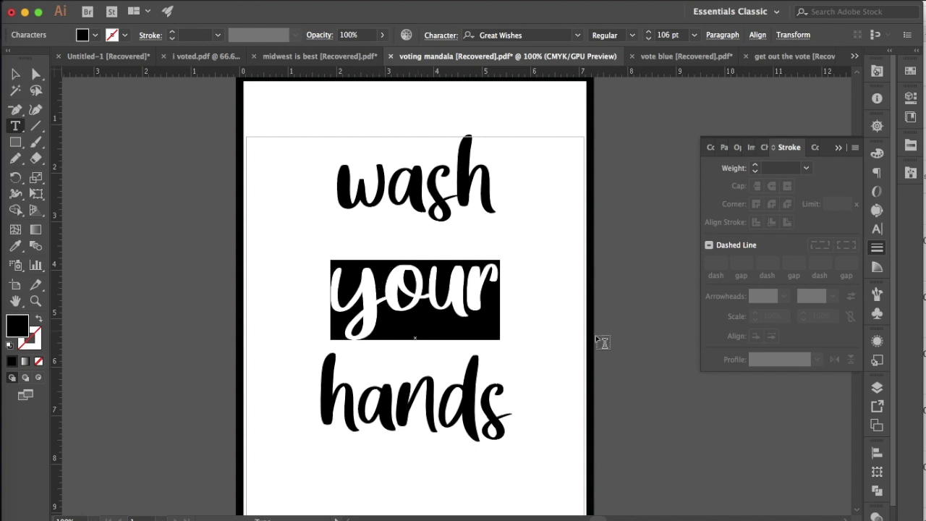
{"action": "left_click", "coordinate": [552, 335]}
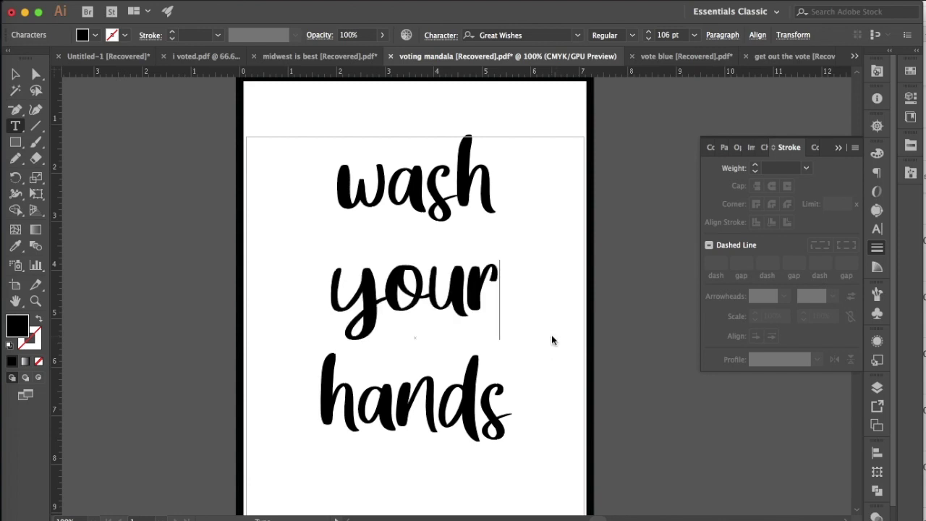
{"action": "key", "text": "super+minus"}
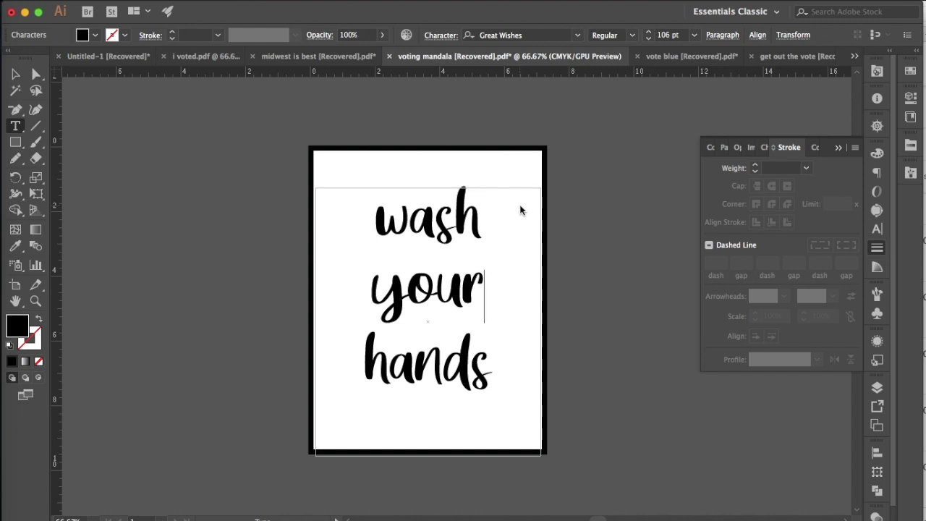
- Deselect all and set the Pencil tool to no fill, 3 pt black stroke, at 100% zoom
{"action": "left_click", "coordinate": [16, 159]}
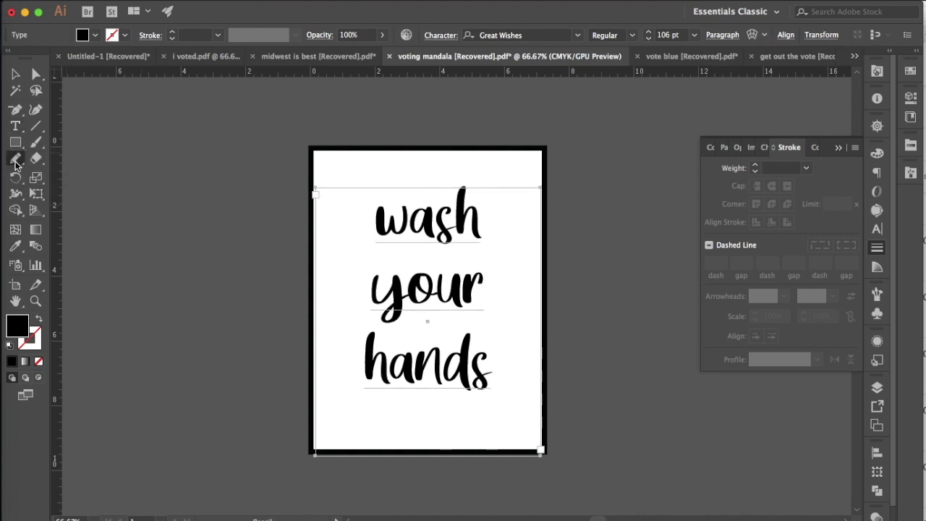
{"action": "left_click", "coordinate": [15, 74]}
{"action": "left_click", "coordinate": [233, 201]}
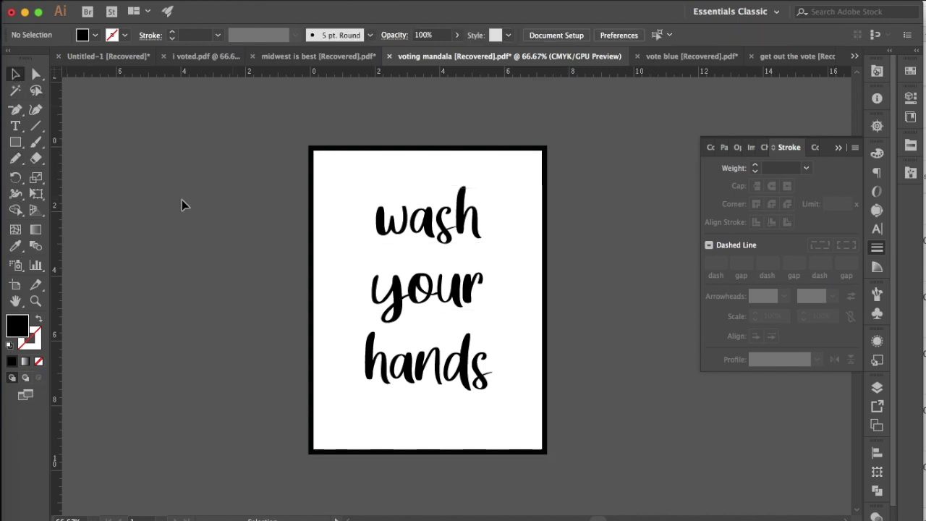
{"action": "left_click", "coordinate": [16, 159]}
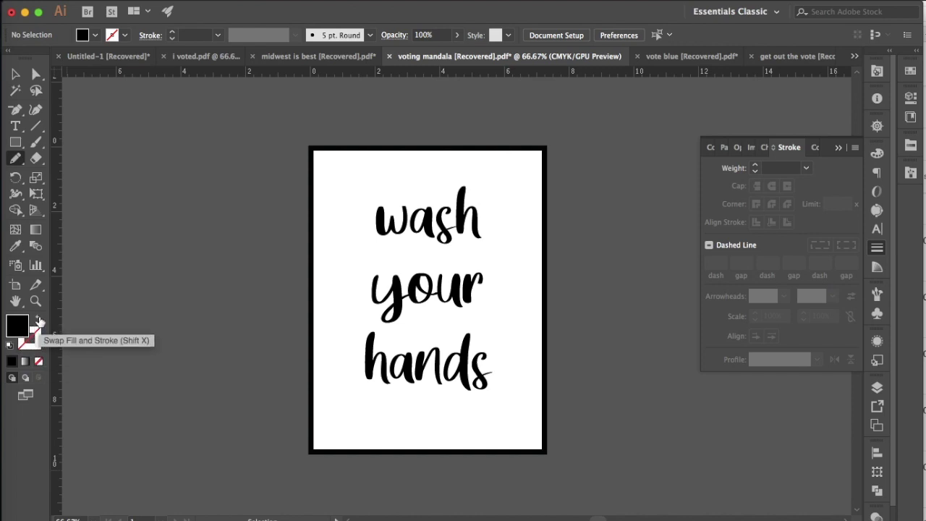
{"action": "left_click", "coordinate": [39, 321]}
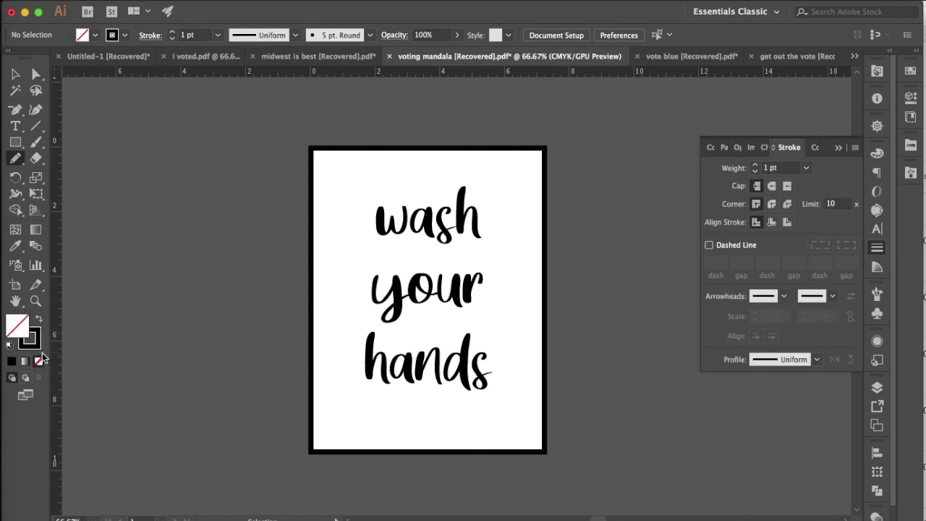
{"action": "left_click", "coordinate": [172, 35]}
{"action": "left_click", "coordinate": [172, 33]}
{"action": "key", "text": "super+equal"}
{"action": "scroll", "coordinate": [533, 267], "scroll_direction": "up", "scroll_amount": 3}
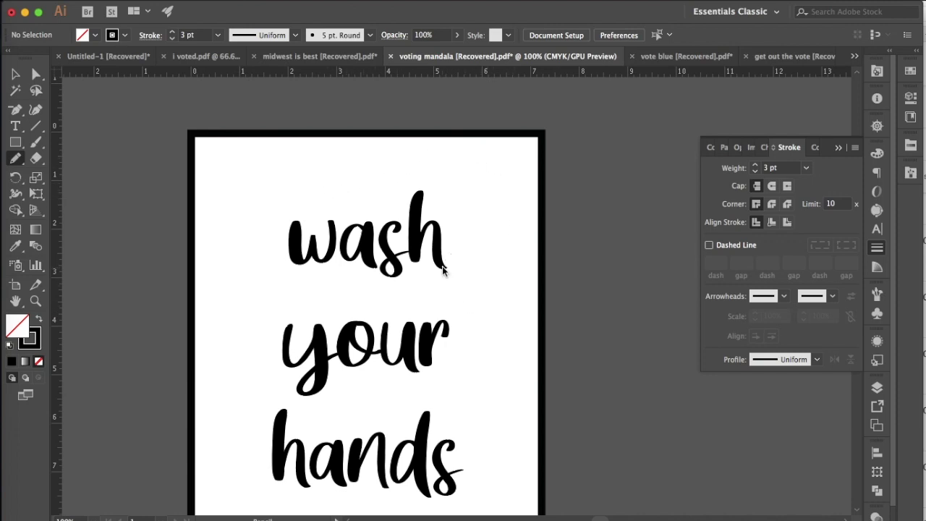
- Draw a looping pencil flourish from the h's tail over 'wash' into a curl
{"action": "mouse_move", "coordinate": [444, 267]}
{"action": "left_mouse_down"}
{"action": "mouse_move", "coordinate": [495, 247]}
{"action": "mouse_move", "coordinate": [505, 228]}
{"action": "mouse_move", "coordinate": [502, 195]}
{"action": "mouse_move", "coordinate": [489, 175]}
{"action": "mouse_move", "coordinate": [437, 159]}
{"action": "left_mouse_up"}
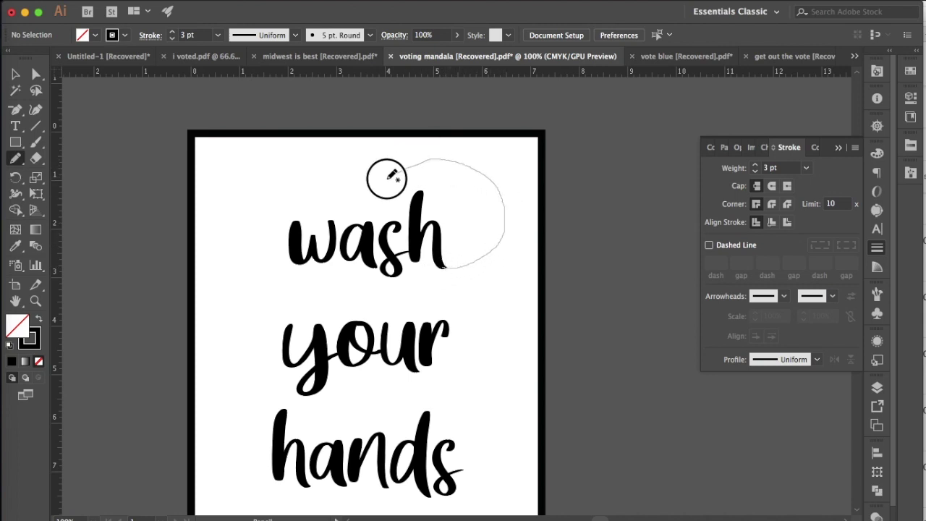
{"action": "mouse_move", "coordinate": [388, 179]}
{"action": "left_mouse_down"}
{"action": "mouse_move", "coordinate": [353, 197]}
{"action": "mouse_move", "coordinate": [335, 181]}
{"action": "mouse_move", "coordinate": [336, 168]}
{"action": "mouse_move", "coordinate": [344, 181]}
{"action": "left_mouse_up"}
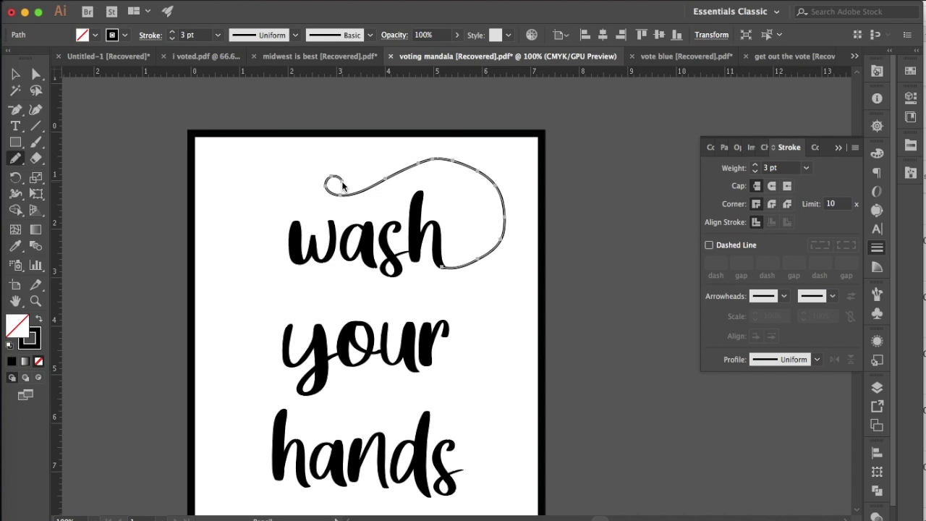
{"action": "key", "text": "super+equal"}
{"action": "key", "text": "super+equal"}
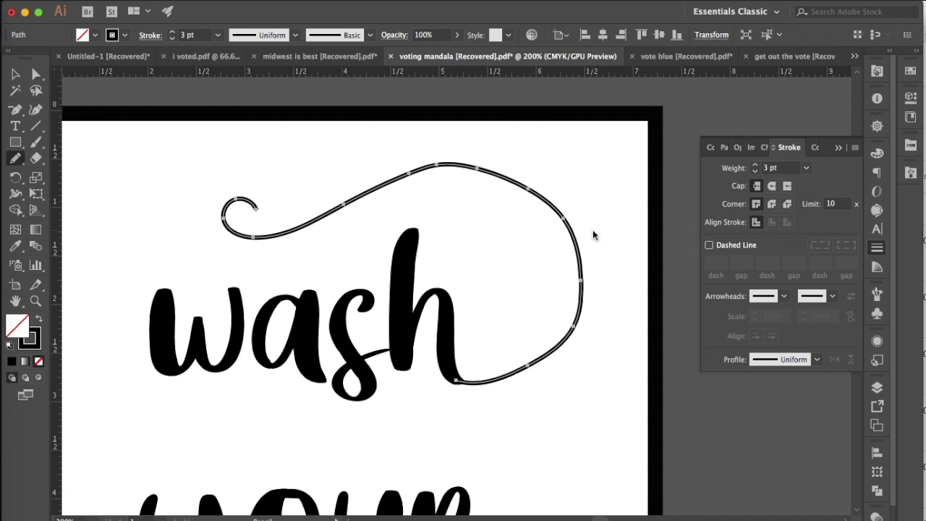
- Zoom to 300% around 'wash' and select the flourish path
{"action": "key", "text": "v"}
{"action": "left_click", "coordinate": [623, 271]}
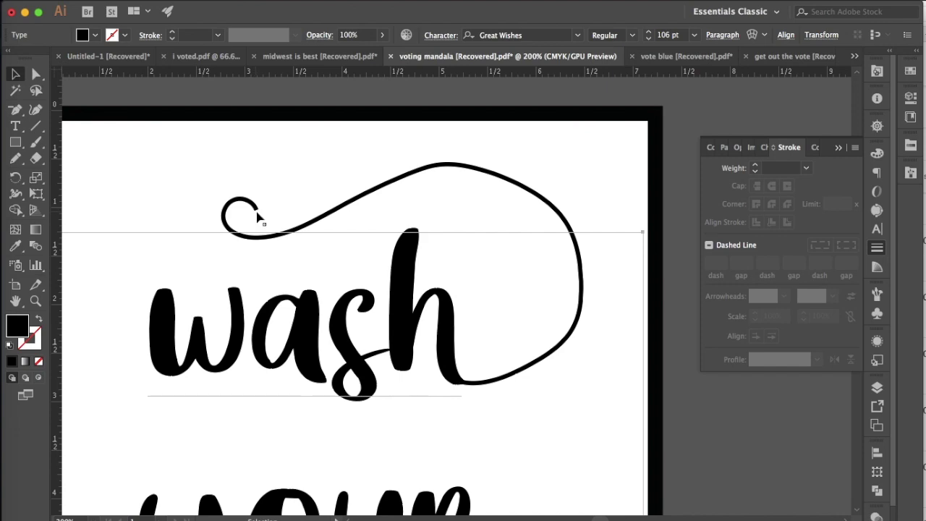
{"action": "key", "text": "super"}
{"action": "key", "text": "super+equal"}
{"action": "scroll", "coordinate": [262, 216], "scroll_direction": "down", "scroll_amount": 5}
{"action": "scroll", "coordinate": [262, 215], "scroll_direction": "up", "scroll_amount": 5}
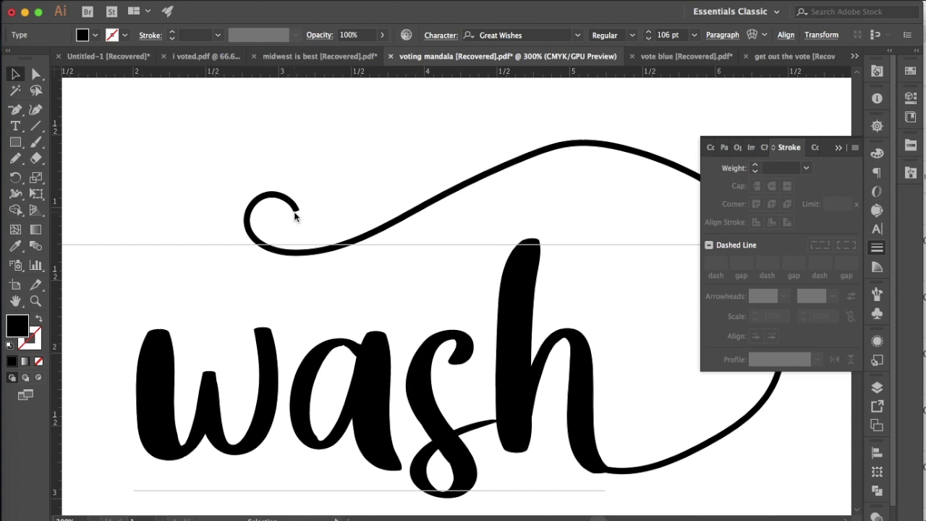
{"action": "left_click", "coordinate": [399, 220]}
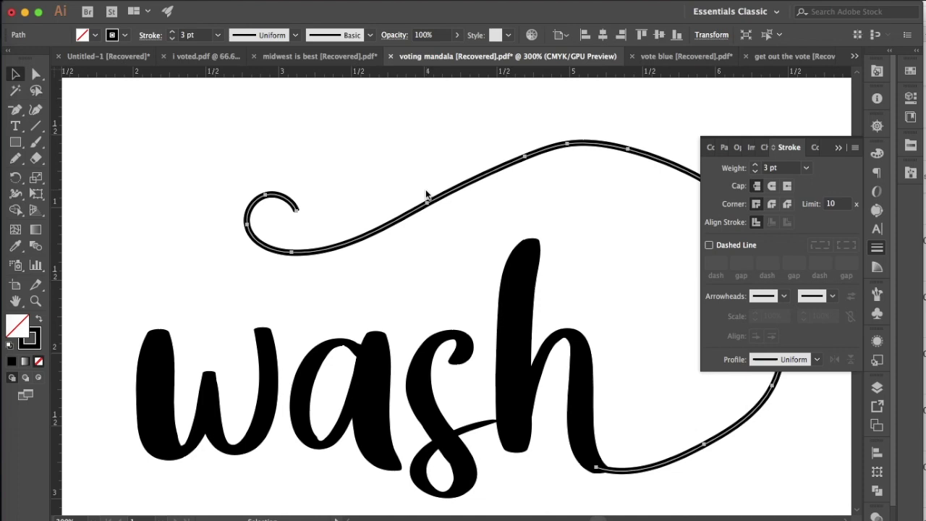
- Give the flourish's stroke Round Cap and Round Join
{"action": "left_click", "coordinate": [772, 187]}
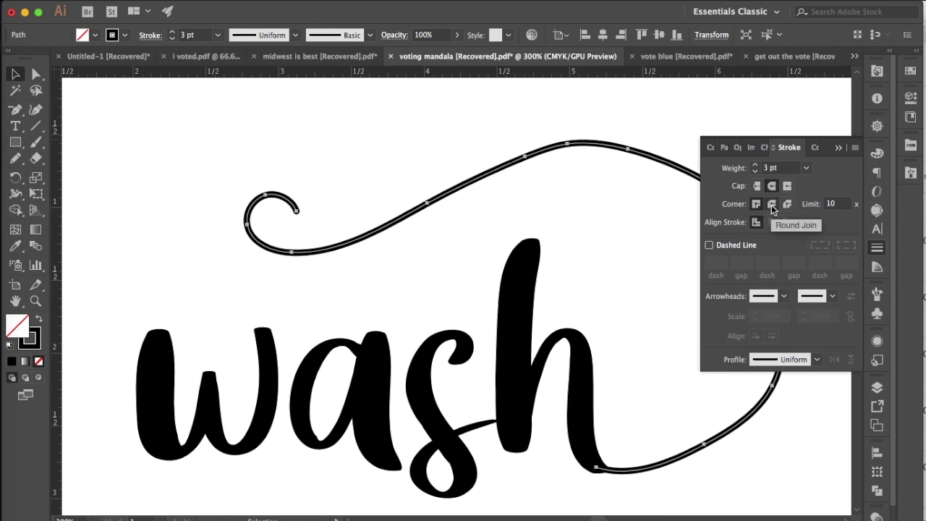
{"action": "left_click", "coordinate": [772, 206]}
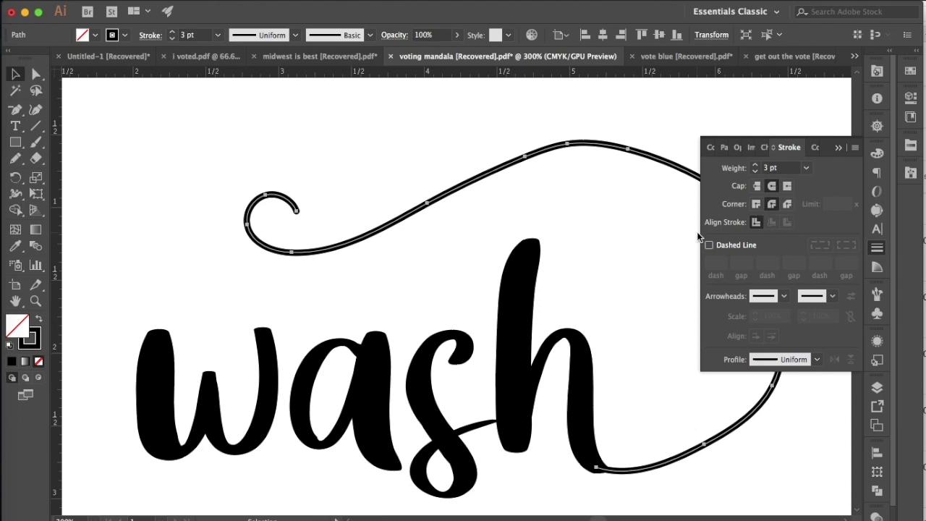
{"action": "scroll", "coordinate": [697, 231], "scroll_direction": "right", "scroll_amount": 5}
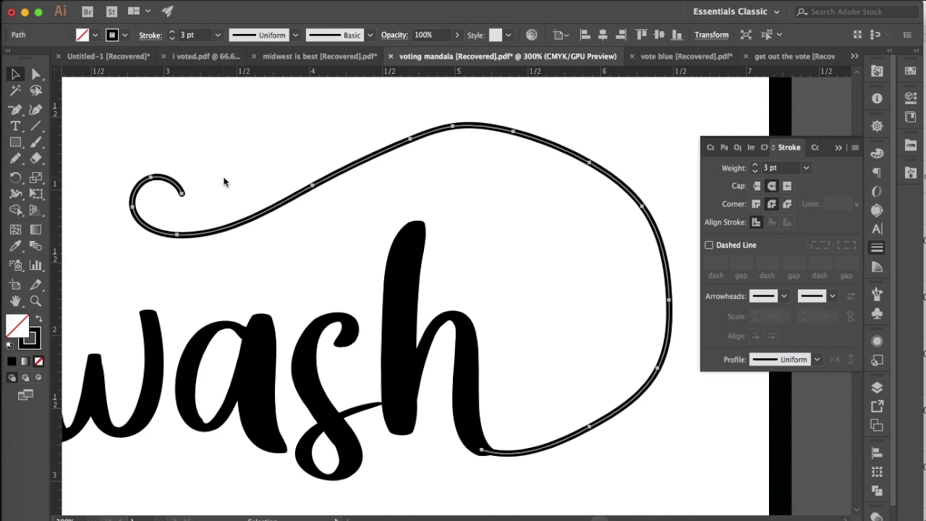
- Run the Smooth Tool along the flourish from the h's tail to its curl
{"action": "left_click", "coordinate": [16, 161]}
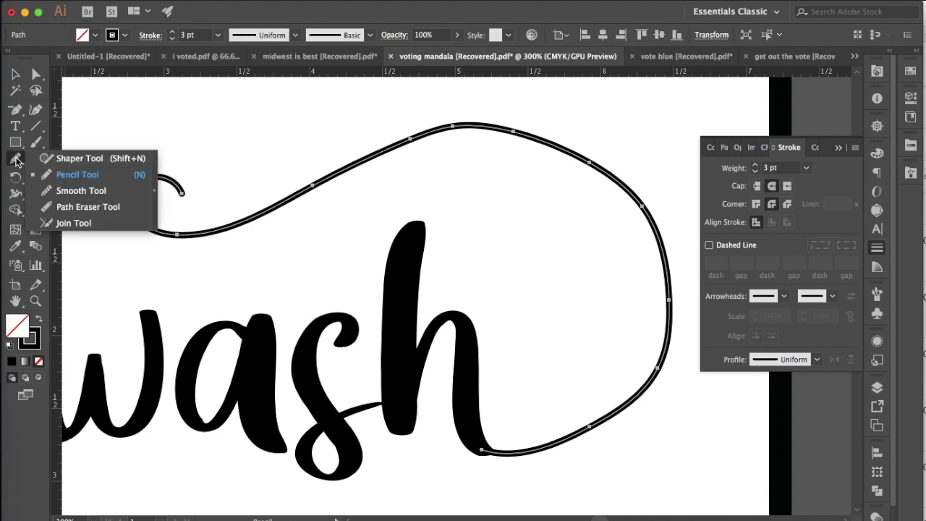
{"action": "left_click", "coordinate": [65, 193]}
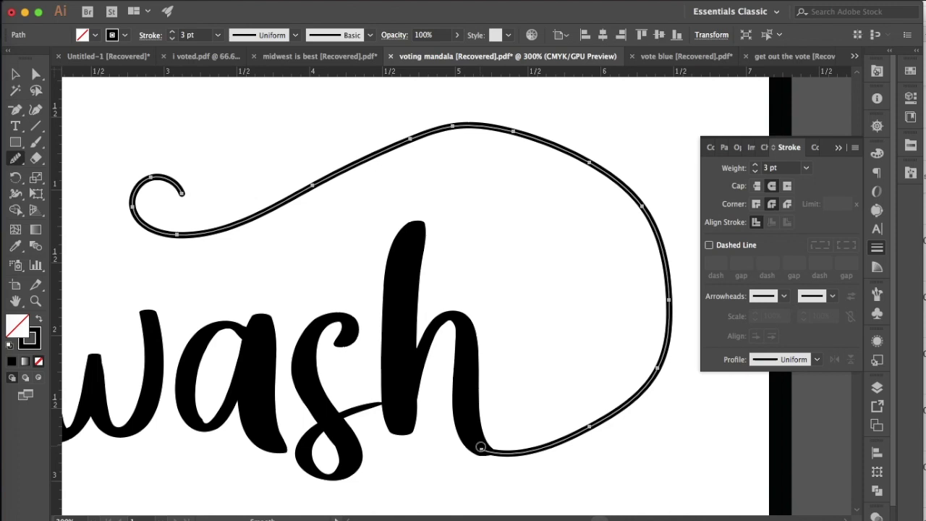
{"action": "mouse_move", "coordinate": [485, 447]}
{"action": "left_mouse_down"}
{"action": "mouse_move", "coordinate": [538, 452]}
{"action": "mouse_move", "coordinate": [576, 441]}
{"action": "mouse_move", "coordinate": [638, 386]}
{"action": "mouse_move", "coordinate": [656, 354]}
{"action": "mouse_move", "coordinate": [656, 236]}
{"action": "mouse_move", "coordinate": [625, 186]}
{"action": "mouse_move", "coordinate": [531, 133]}
{"action": "mouse_move", "coordinate": [463, 127]}
{"action": "mouse_move", "coordinate": [387, 141]}
{"action": "mouse_move", "coordinate": [278, 201]}
{"action": "mouse_move", "coordinate": [185, 237]}
{"action": "mouse_move", "coordinate": [146, 229]}
{"action": "mouse_move", "coordinate": [133, 213]}
{"action": "mouse_move", "coordinate": [140, 180]}
{"action": "mouse_move", "coordinate": [178, 194]}
{"action": "left_mouse_up"}
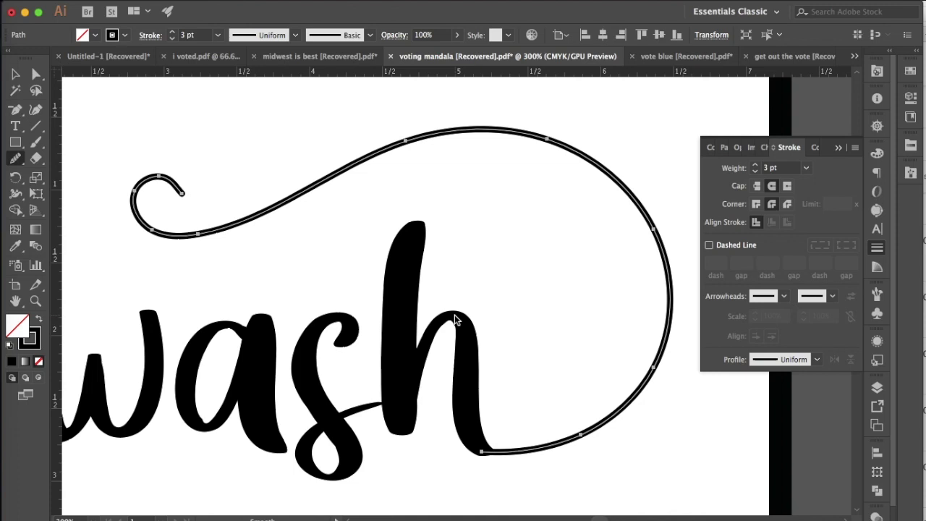
- Apply Width Profile 5 to the swash and flip it so the thick end is near the h
{"action": "left_click", "coordinate": [37, 73]}
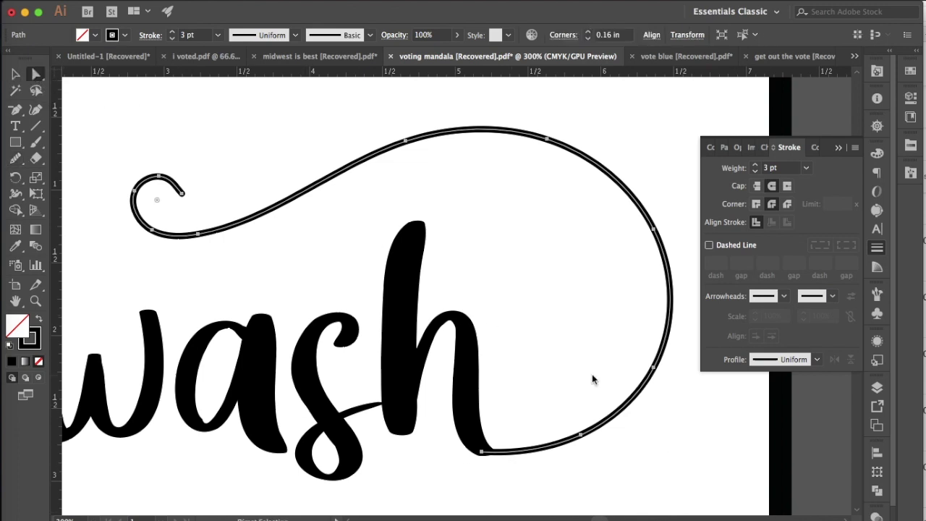
{"action": "left_click", "coordinate": [818, 359]}
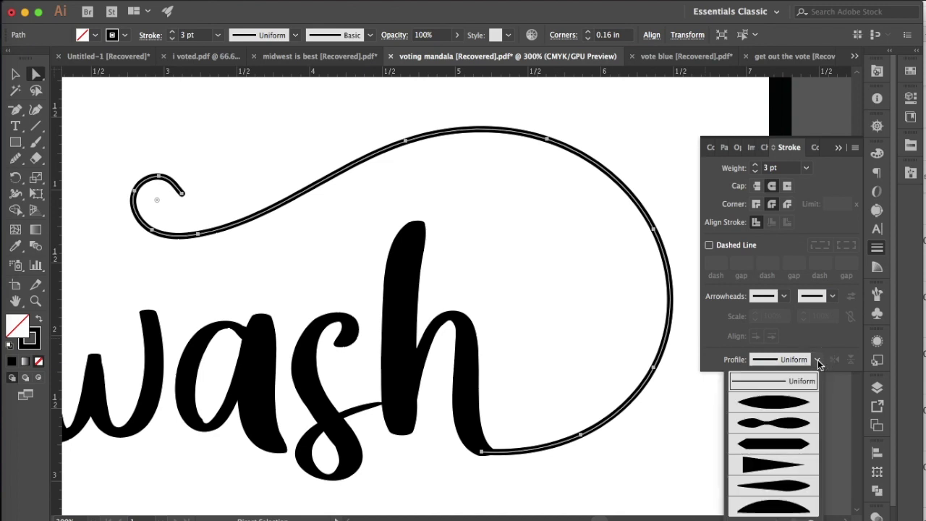
{"action": "left_click", "coordinate": [788, 492]}
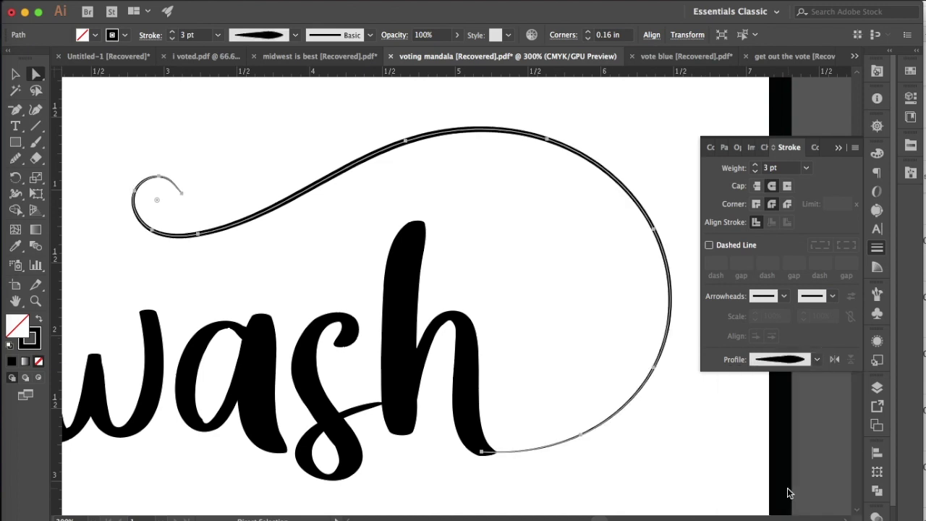
{"action": "left_click", "coordinate": [834, 363]}
{"action": "left_click", "coordinate": [833, 362]}
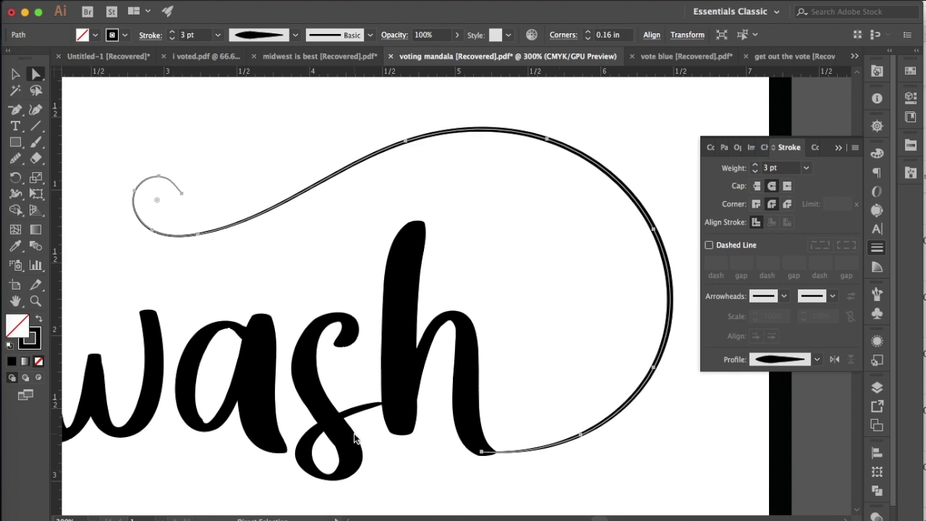
{"action": "left_click", "coordinate": [589, 484]}
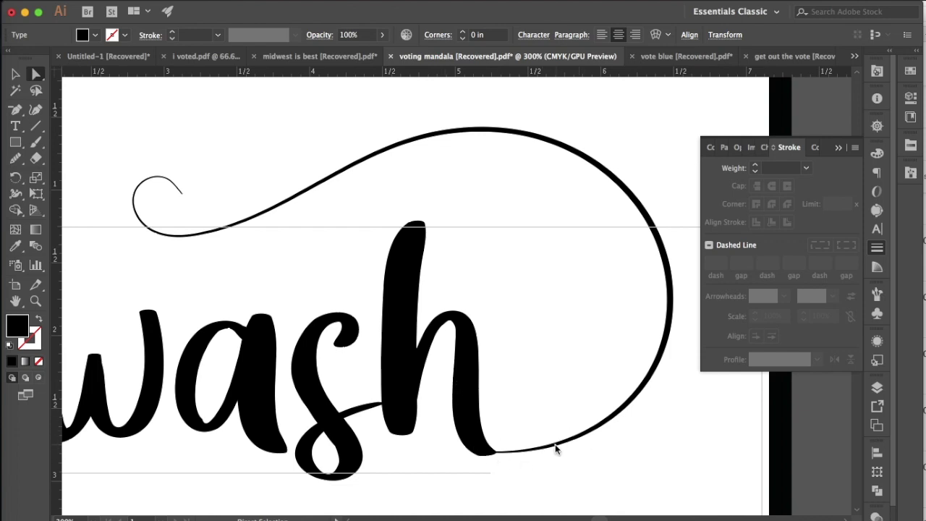
{"action": "left_click", "coordinate": [626, 191]}
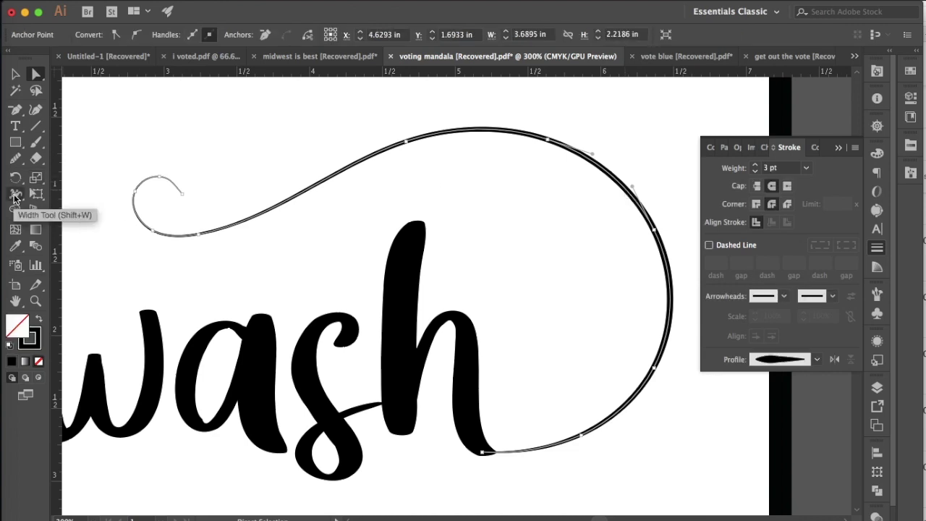
- Use the Width Tool to widen the swash end at the h to 6.328 pt
{"action": "left_click", "coordinate": [13, 196]}
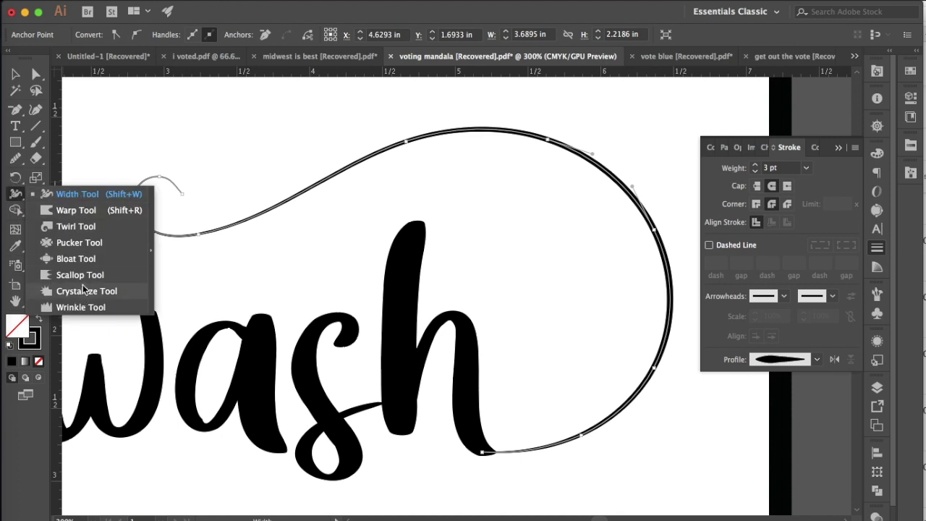
{"action": "left_click", "coordinate": [73, 194]}
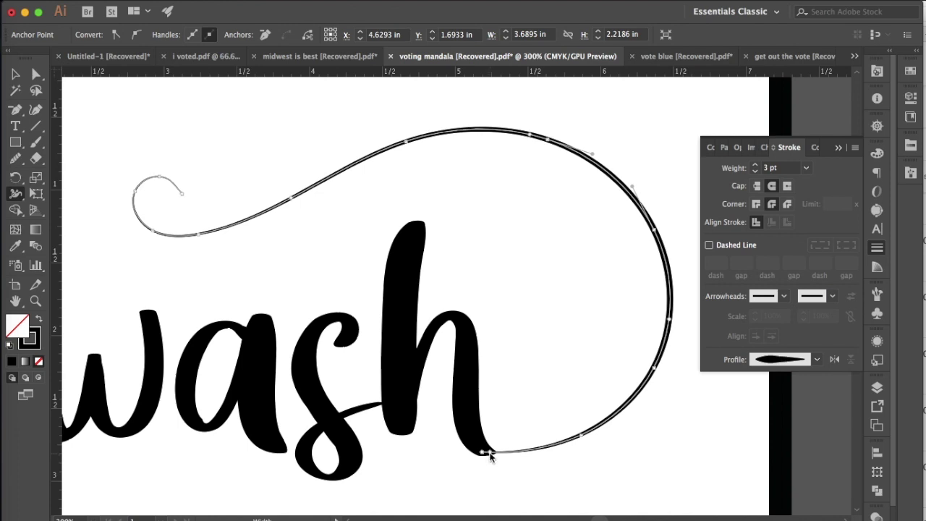
{"action": "mouse_move", "coordinate": [490, 452]}
{"action": "left_mouse_down"}
{"action": "mouse_move", "coordinate": [487, 436]}
{"action": "mouse_move", "coordinate": [488, 456]}
{"action": "left_mouse_up"}
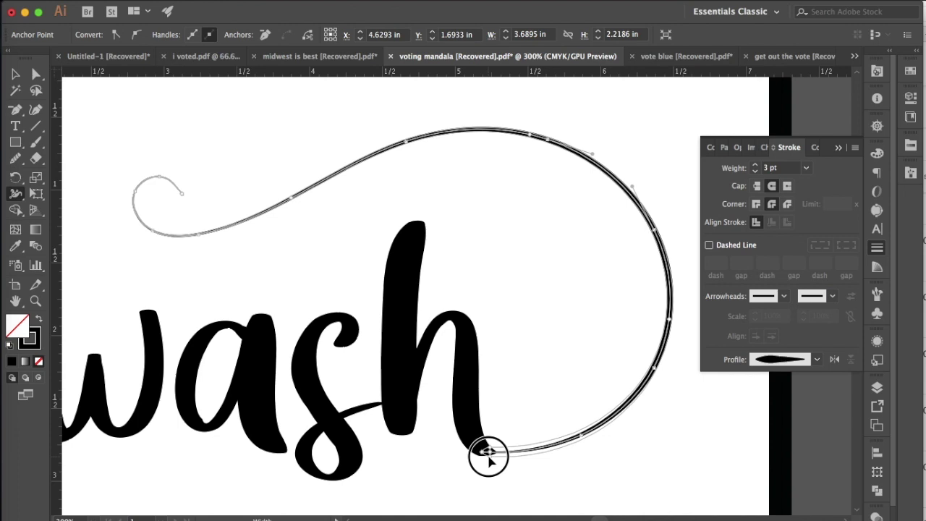
{"action": "left_click_drag", "start_coordinate": [488, 455], "coordinate": [489, 457]}
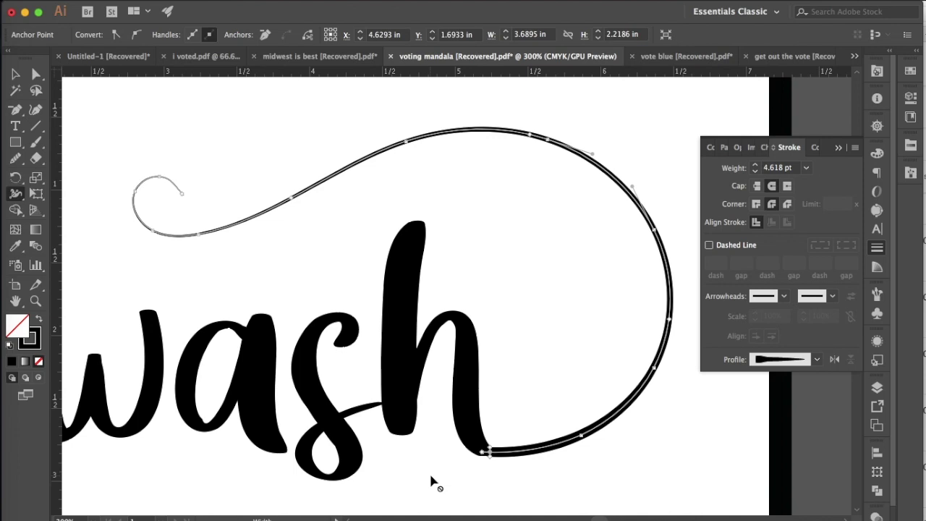
{"action": "key", "text": "cmd+z"}
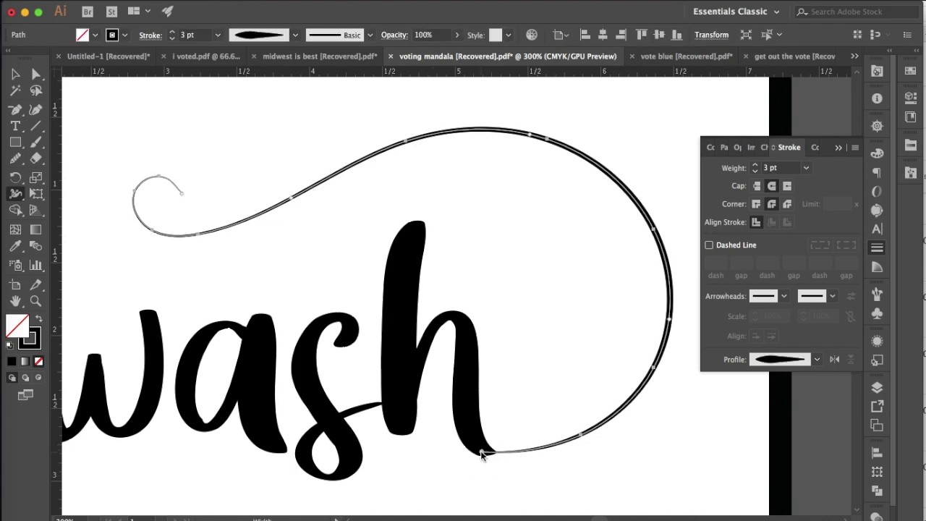
{"action": "left_click_drag", "start_coordinate": [481, 453], "coordinate": [482, 460]}
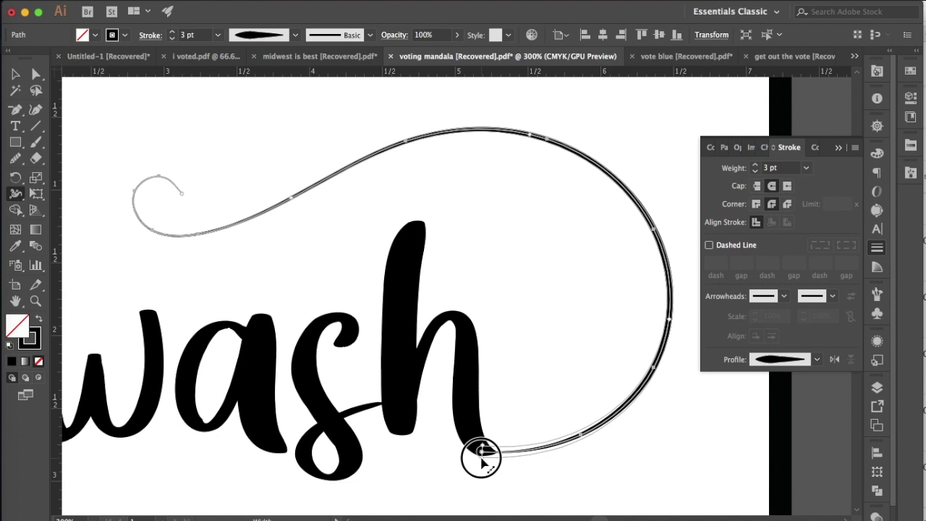
{"action": "left_click_drag", "start_coordinate": [481, 458], "coordinate": [482, 460]}
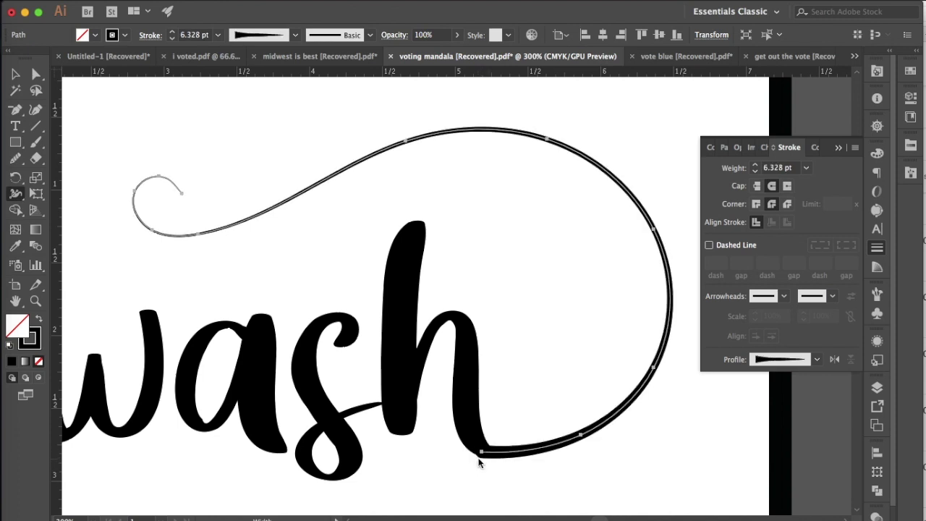
- Drag the end anchor's direction handle down-left to bend the swash end at the h
{"action": "key", "text": "a"}
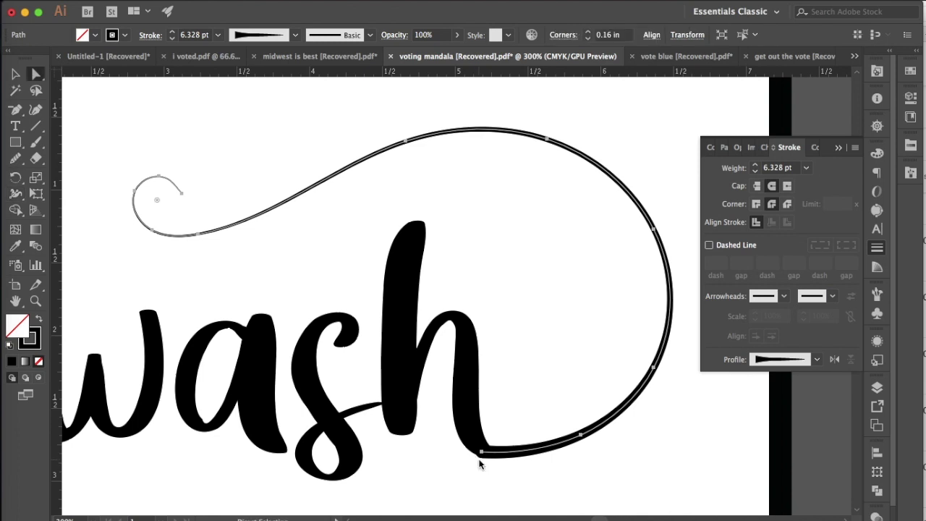
{"action": "left_click", "coordinate": [481, 453]}
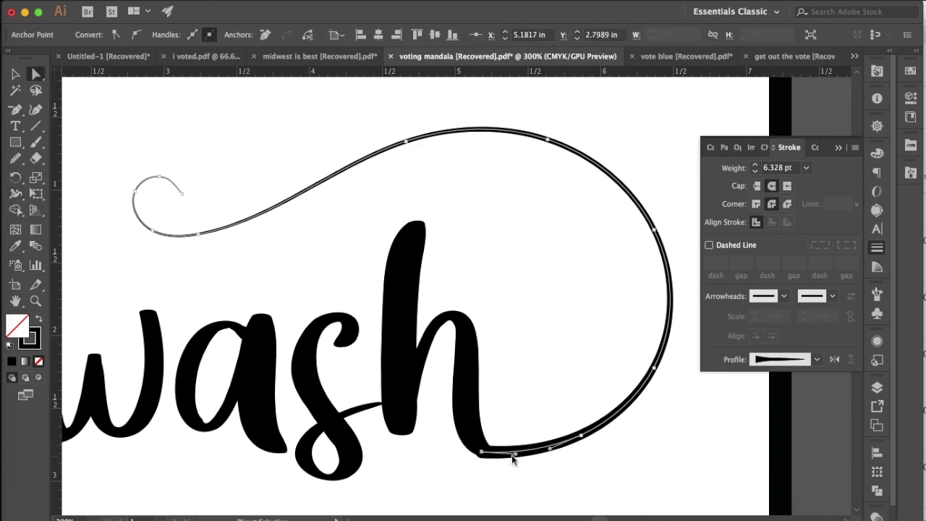
{"action": "left_click", "coordinate": [516, 455]}
{"action": "left_click_drag", "start_coordinate": [516, 454], "coordinate": [478, 449]}
{"action": "left_click", "coordinate": [511, 461]}
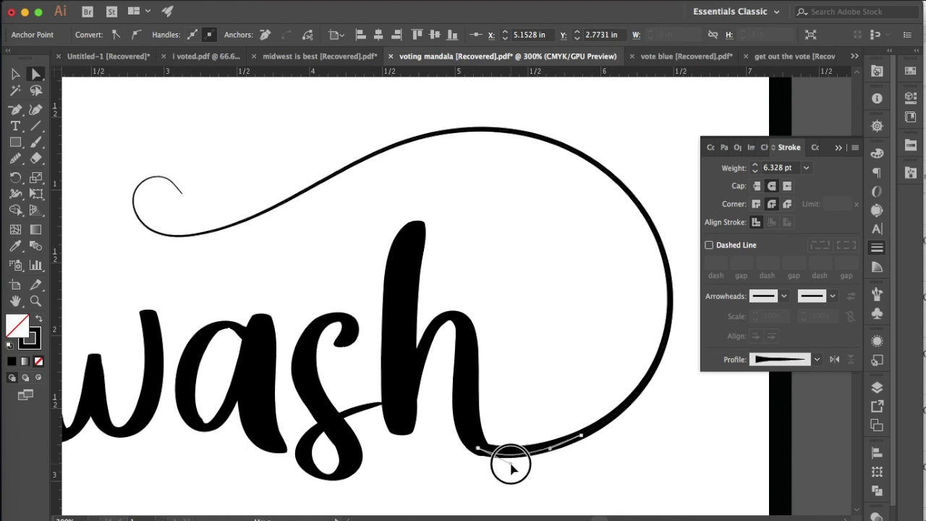
{"action": "left_click", "coordinate": [531, 479]}
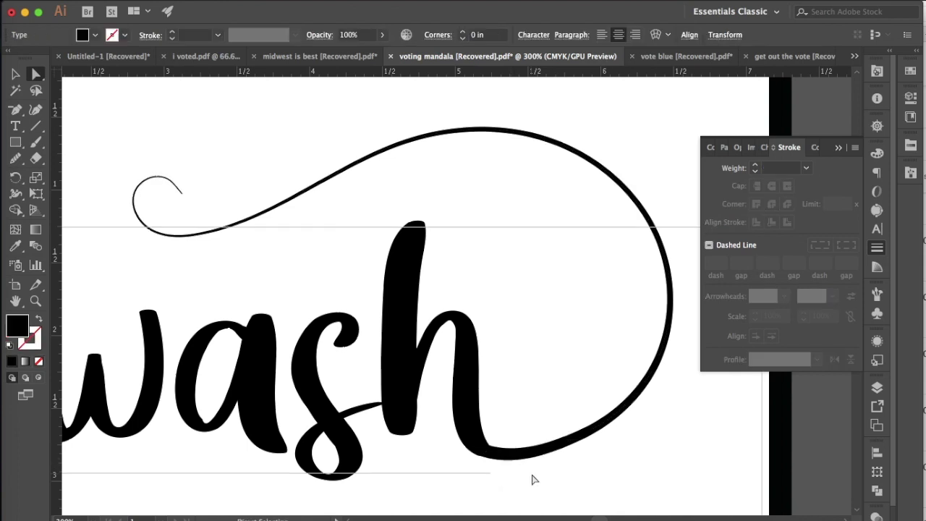
{"action": "left_click", "coordinate": [496, 457]}
- Reshape the curve into the h and nudge the lower-right anchor rightward
{"action": "left_click", "coordinate": [646, 222]}
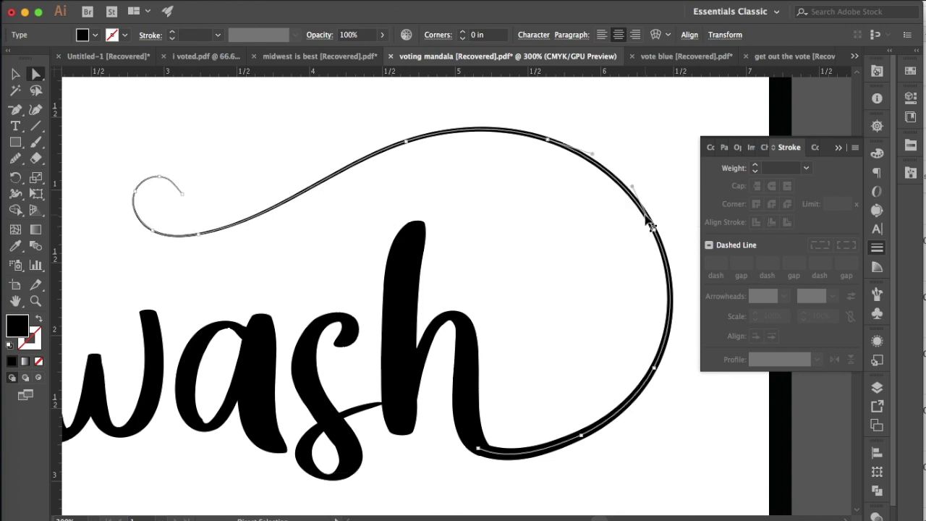
{"action": "left_click", "coordinate": [477, 449]}
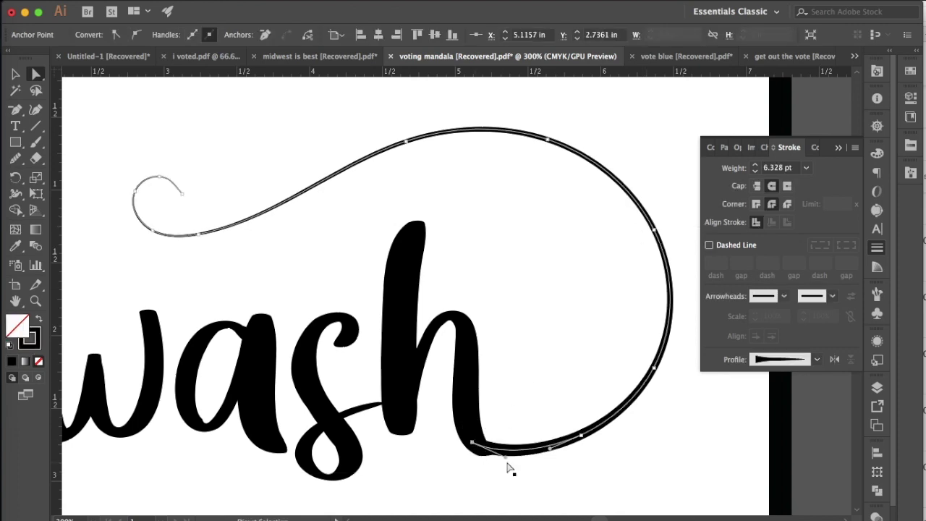
{"action": "left_click_drag", "start_coordinate": [506, 457], "coordinate": [503, 477]}
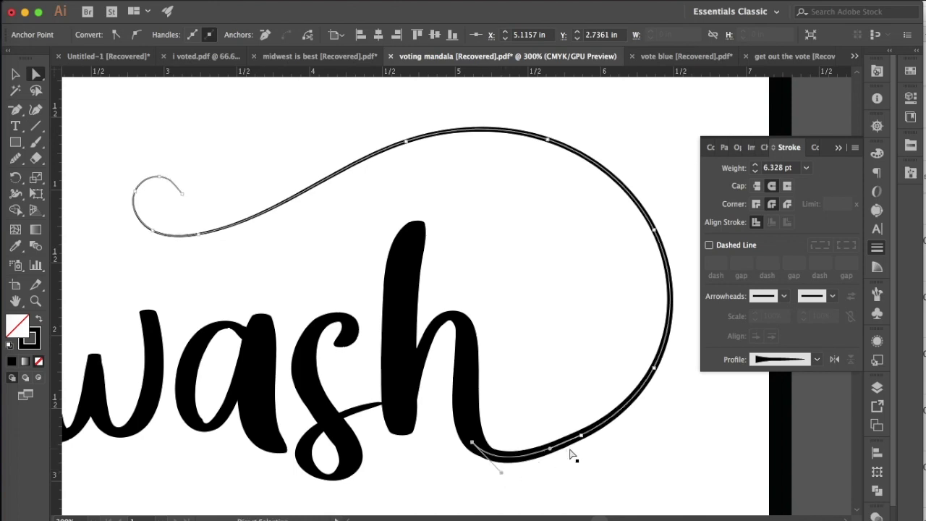
{"action": "left_click_drag", "start_coordinate": [581, 435], "coordinate": [589, 438]}
{"action": "left_click", "coordinate": [653, 444]}
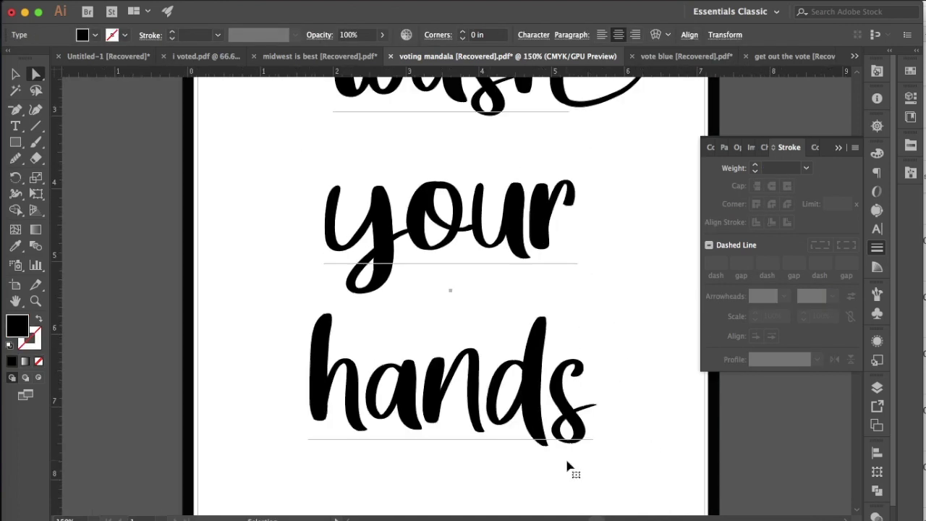
- Choose the Pencil tool and raise the stroke weight for new strokes
{"action": "scroll", "coordinate": [567, 465], "scroll_direction": "up", "scroll_amount": 5}
{"action": "scroll", "coordinate": [567, 464], "scroll_direction": "right", "scroll_amount": 2}
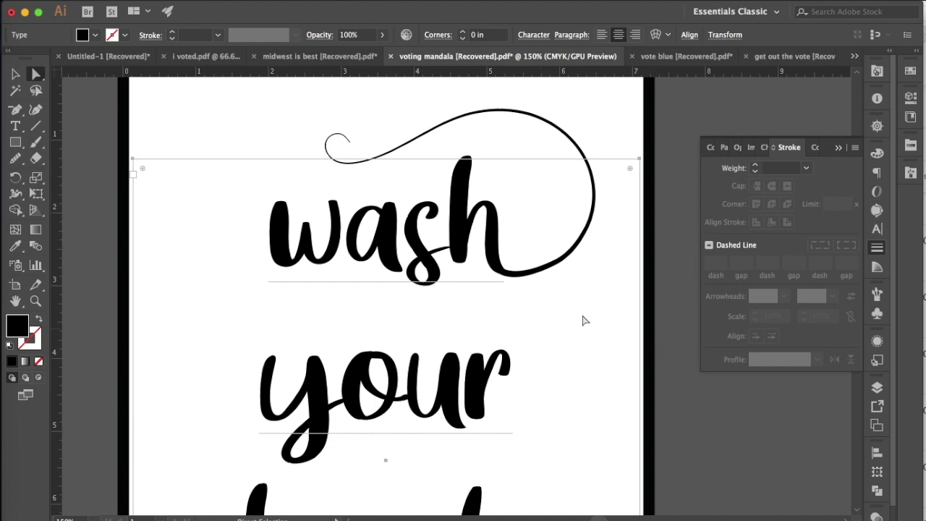
{"action": "left_click", "coordinate": [568, 133]}
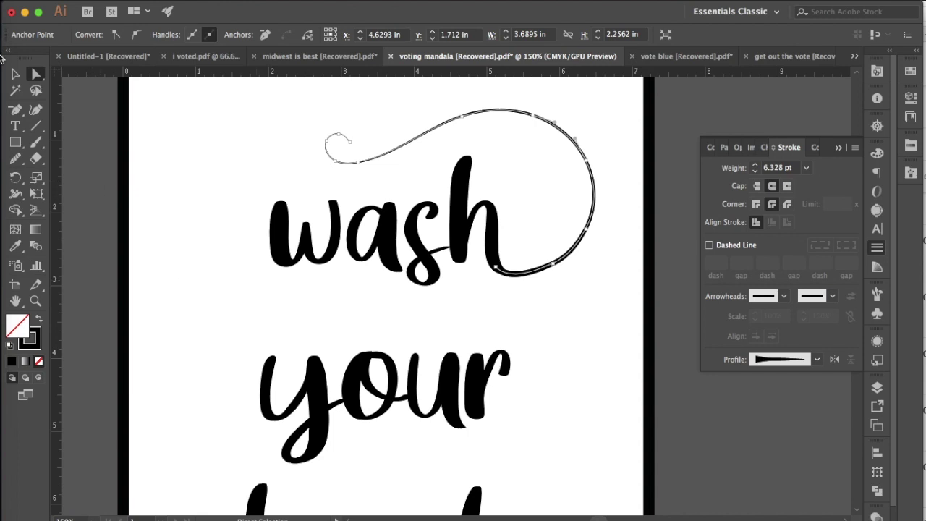
{"action": "left_click", "coordinate": [15, 75]}
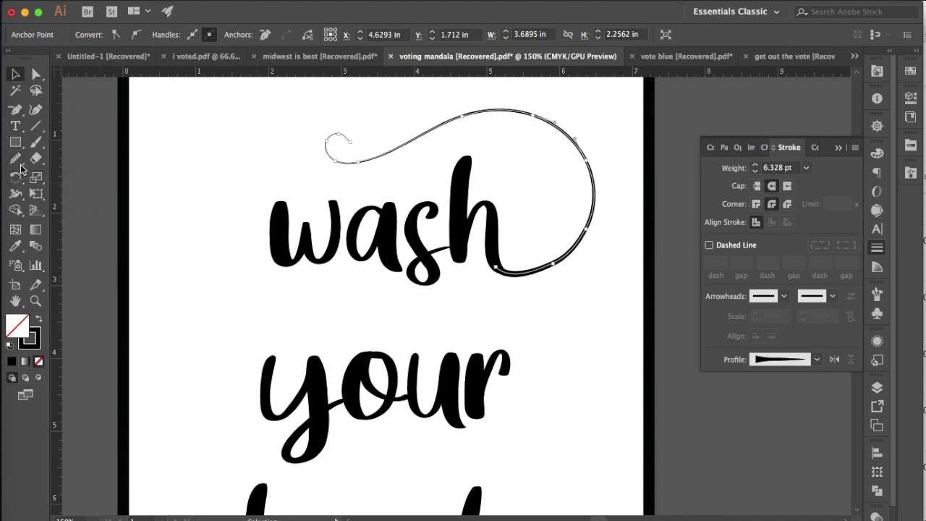
{"action": "left_click", "coordinate": [16, 158]}
{"action": "mouse_move", "coordinate": [16, 159]}
{"action": "left_mouse_down"}
{"action": "mouse_move", "coordinate": [59, 161]}
{"action": "mouse_move", "coordinate": [15, 159]}
{"action": "mouse_move", "coordinate": [65, 181]}
{"action": "left_mouse_up"}
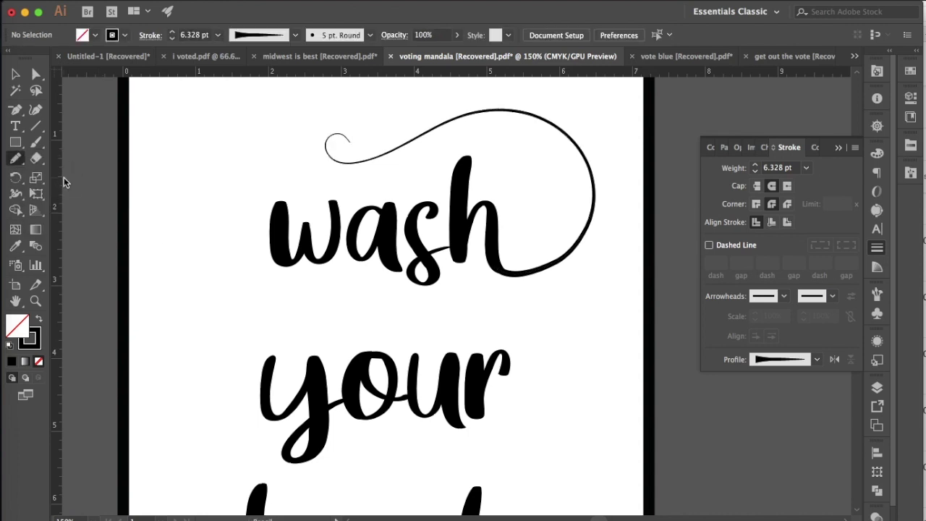
{"action": "left_click", "coordinate": [173, 34]}
- Raise the selected swash's stroke weight to 8 pt
{"action": "left_click", "coordinate": [14, 73]}
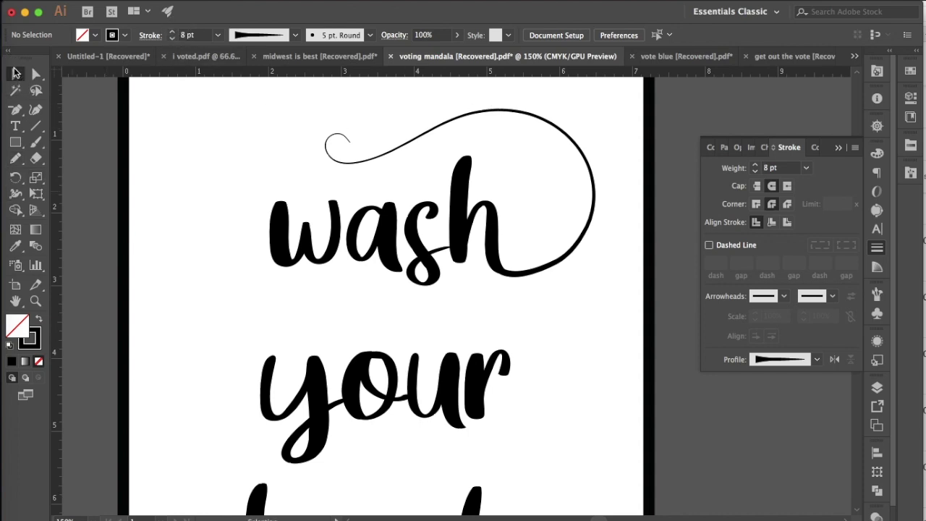
{"action": "left_click", "coordinate": [475, 112]}
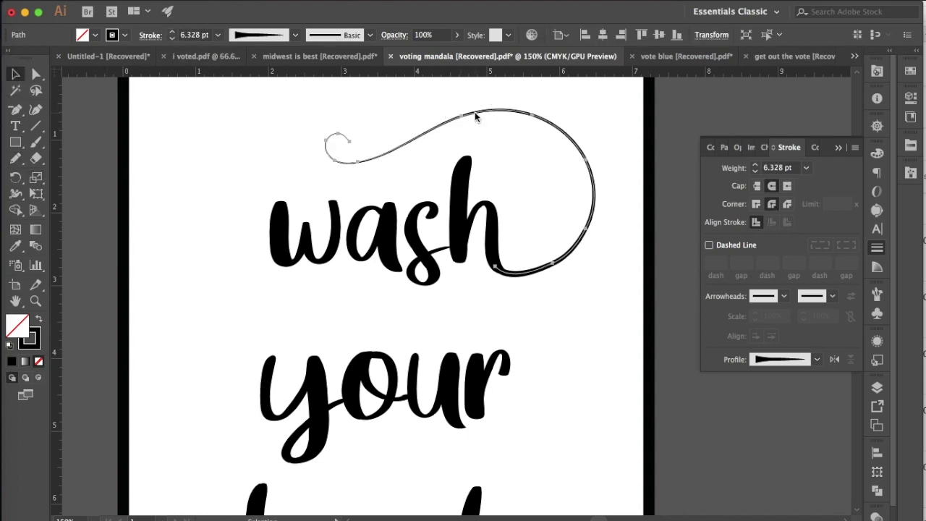
{"action": "left_click", "coordinate": [173, 34]}
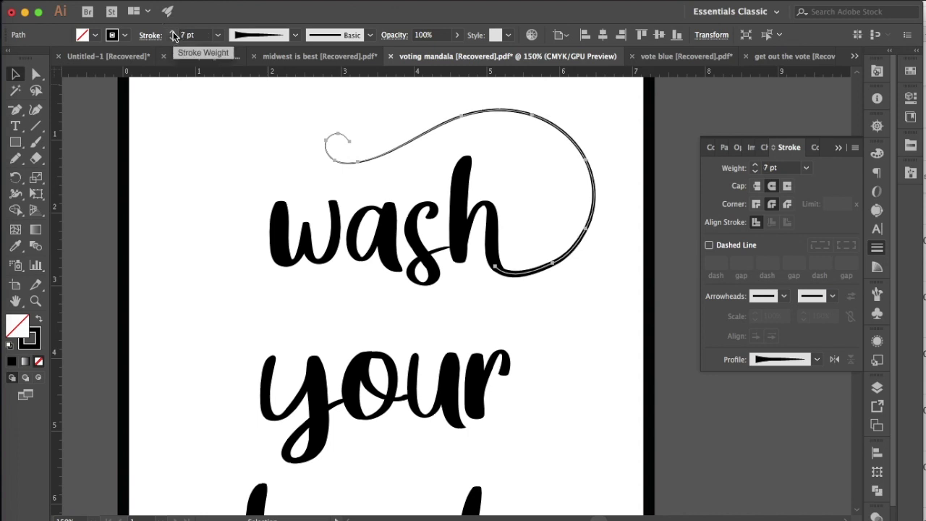
{"action": "left_click", "coordinate": [173, 33]}
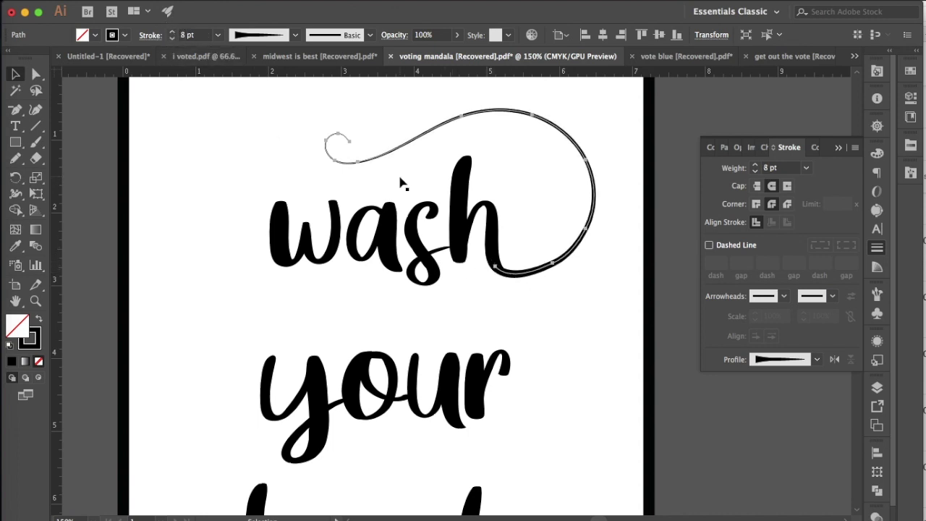
{"action": "left_click", "coordinate": [568, 184]}
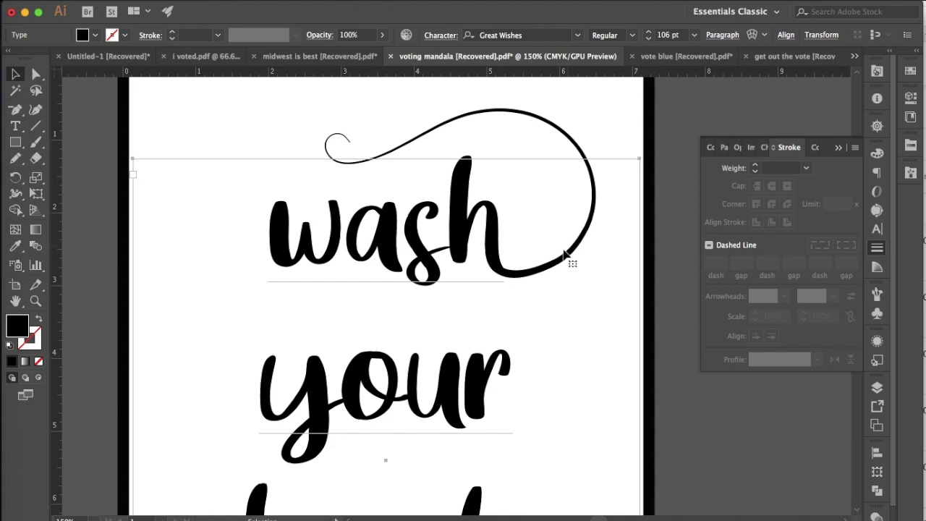
{"action": "left_click", "coordinate": [567, 139]}
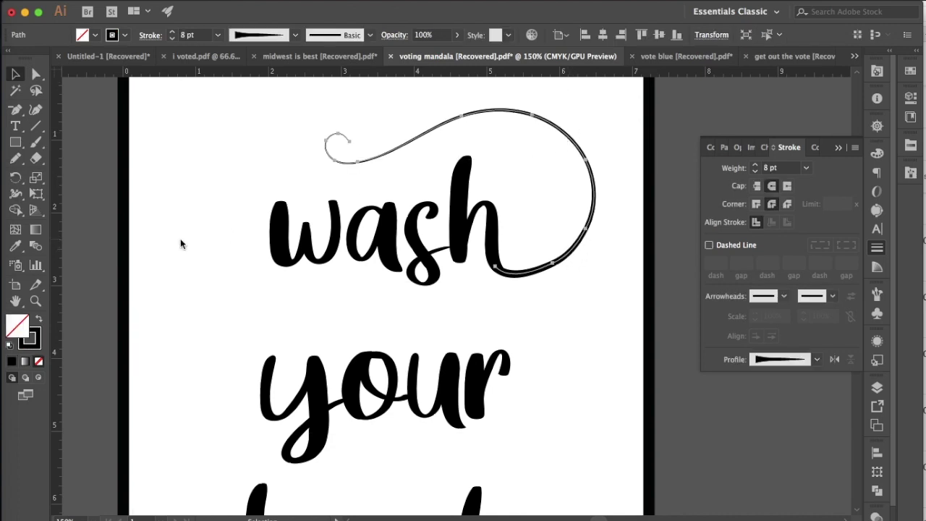
- Smooth the swirl's lower-right curve beside 'wash' with the Smooth Tool
{"action": "left_click", "coordinate": [16, 157]}
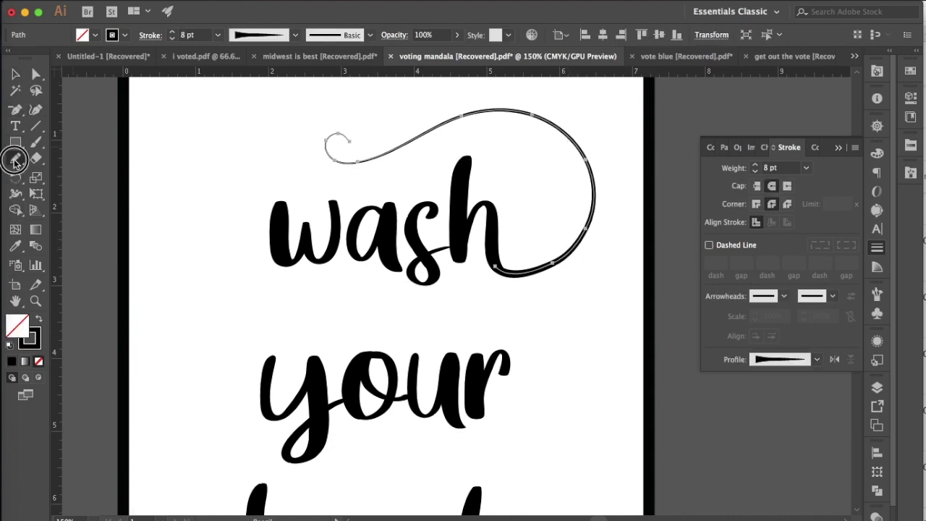
{"action": "left_click", "coordinate": [46, 192]}
{"action": "left_click_drag", "start_coordinate": [533, 270], "coordinate": [592, 230]}
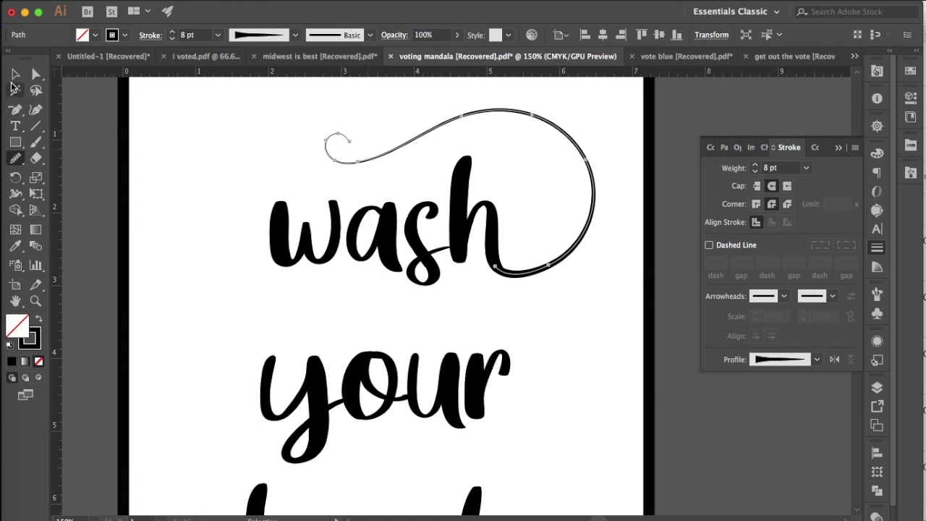
{"action": "left_click_drag", "start_coordinate": [16, 158], "coordinate": [45, 175]}
- Draw three short diagonal pencil strokes fanning out up-left of 'wash'
{"action": "left_click", "coordinate": [35, 128]}
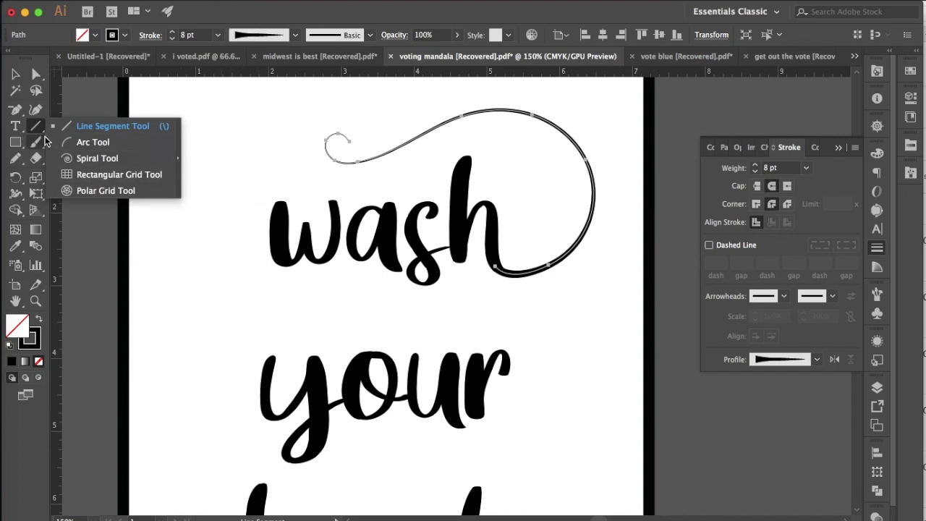
{"action": "left_click", "coordinate": [13, 165]}
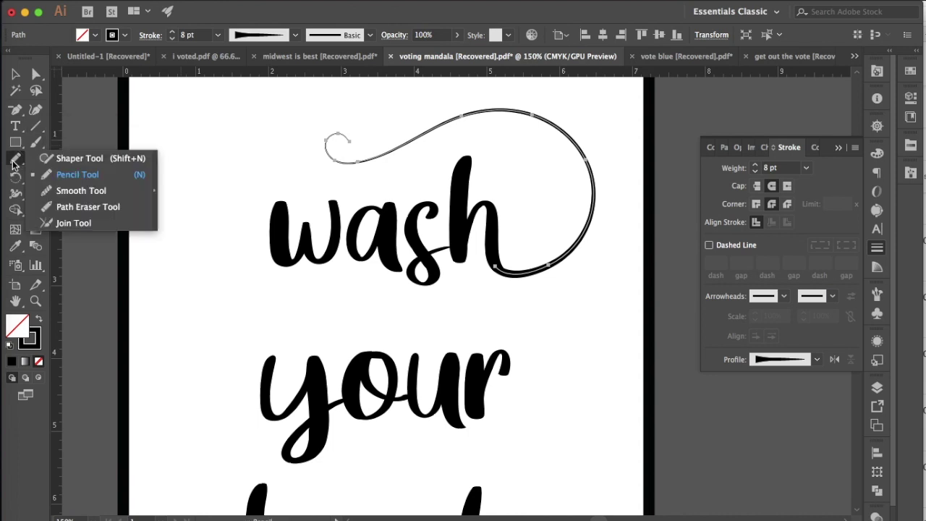
{"action": "left_click", "coordinate": [58, 178]}
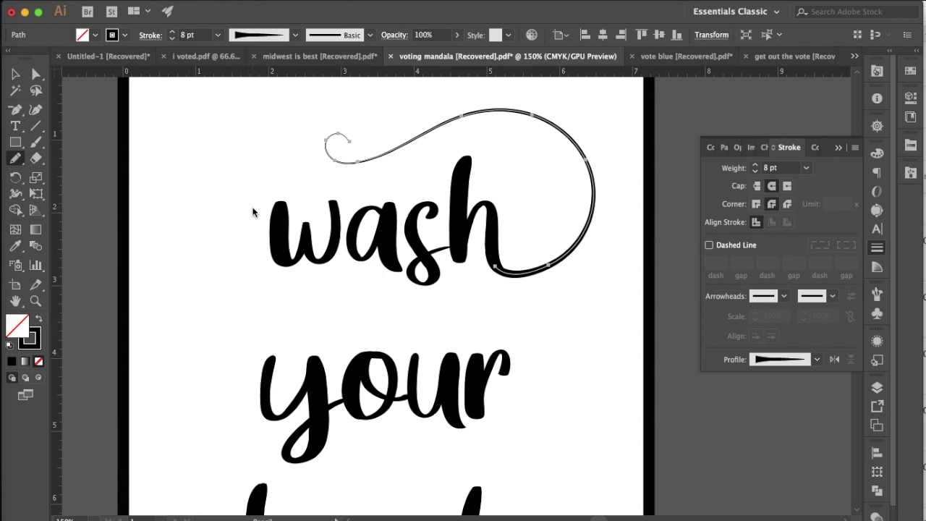
{"action": "left_click_drag", "start_coordinate": [252, 207], "coordinate": [202, 165]}
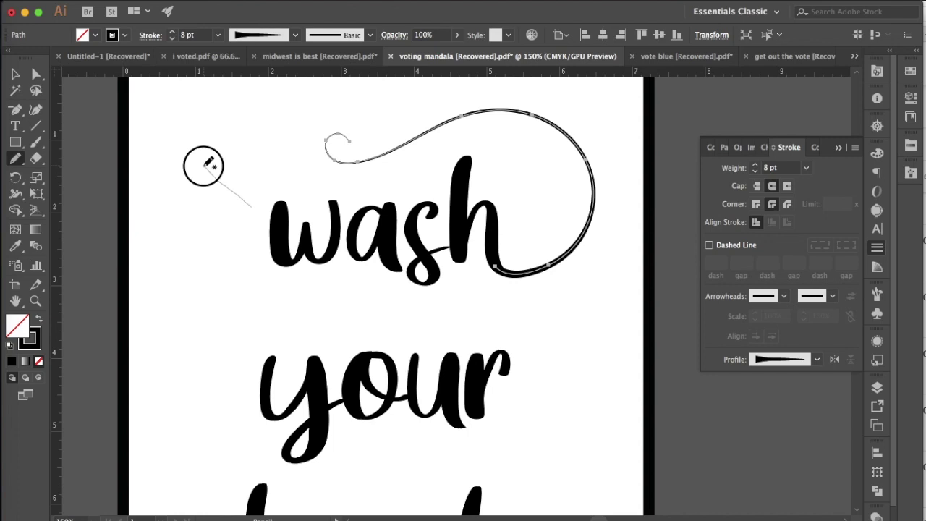
{"action": "left_click_drag", "start_coordinate": [266, 194], "coordinate": [217, 130]}
{"action": "left_click_drag", "start_coordinate": [282, 187], "coordinate": [259, 136]}
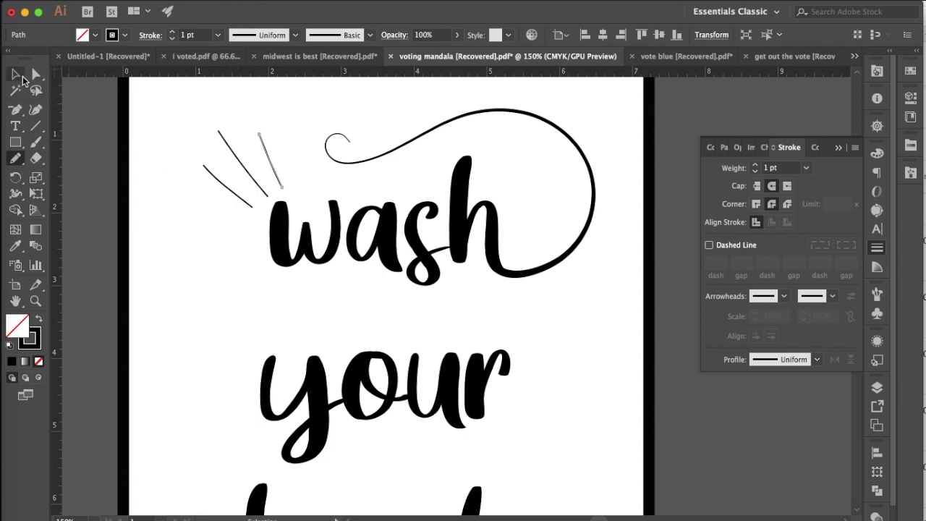
{"action": "left_click", "coordinate": [15, 74]}
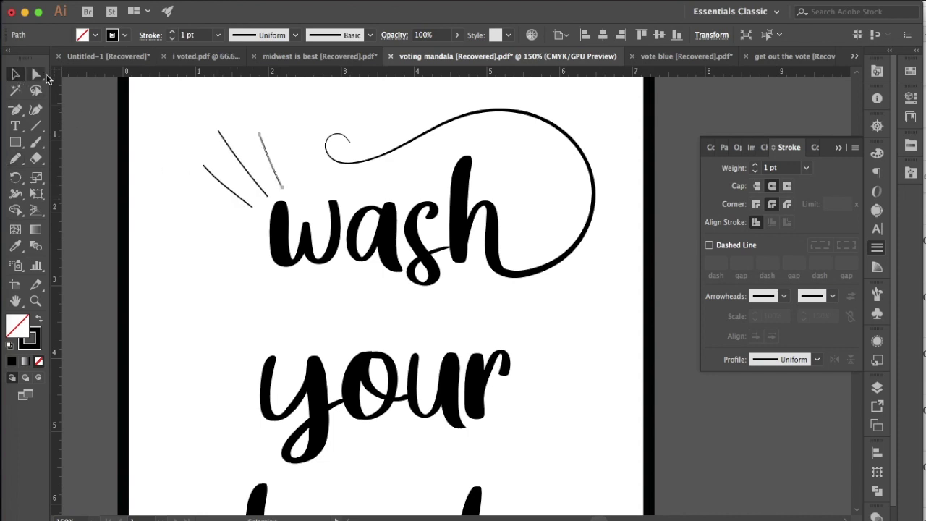
- Give the three diagonal strokes beside 'wash' round caps and raise their weight from 1 pt to 11 pt
{"action": "left_click", "coordinate": [246, 171], "text": "shift"}
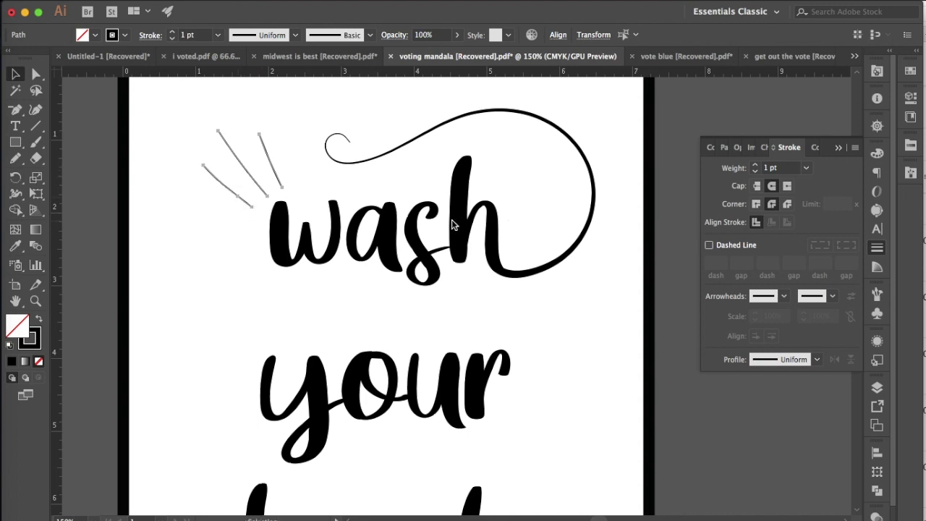
{"action": "left_click", "coordinate": [771, 187]}
{"action": "left_click", "coordinate": [173, 33]}
{"action": "left_click", "coordinate": [173, 32]}
{"action": "left_click", "coordinate": [173, 32]}
{"action": "left_click", "coordinate": [173, 32]}
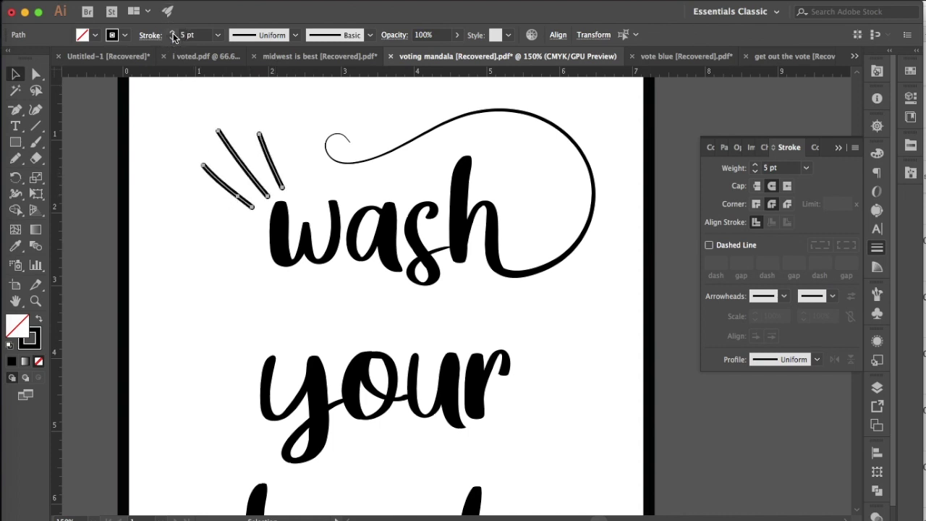
{"action": "left_click", "coordinate": [173, 33]}
{"action": "left_click", "coordinate": [173, 32]}
{"action": "left_click", "coordinate": [173, 33]}
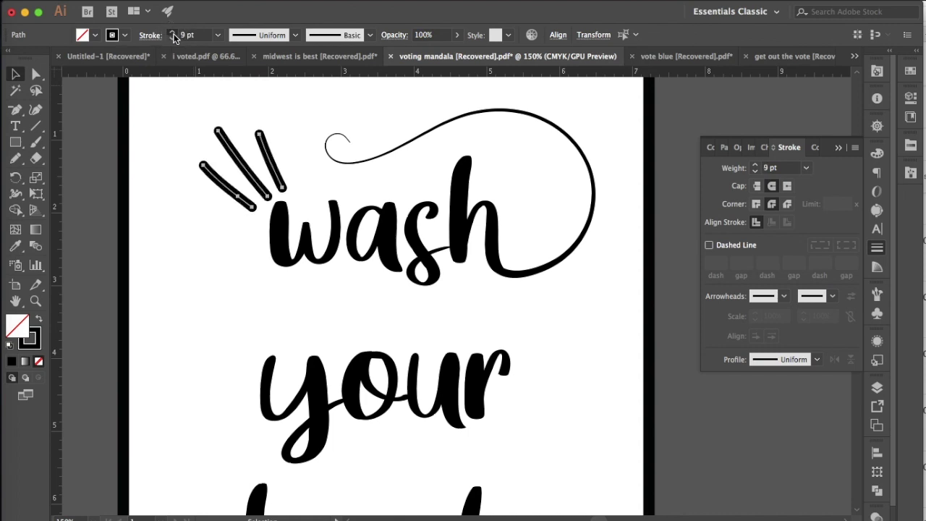
{"action": "left_click", "coordinate": [173, 33]}
{"action": "left_click", "coordinate": [173, 32]}
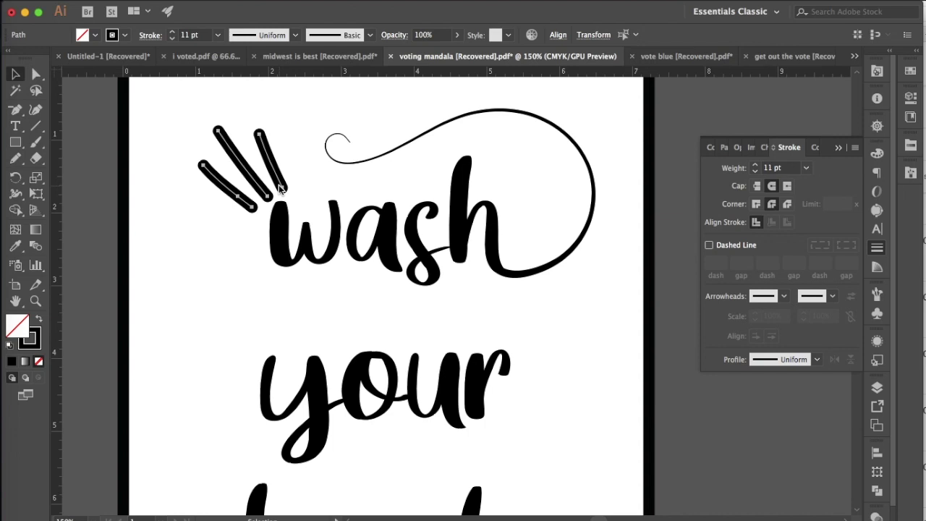
{"action": "left_click", "coordinate": [816, 361]}
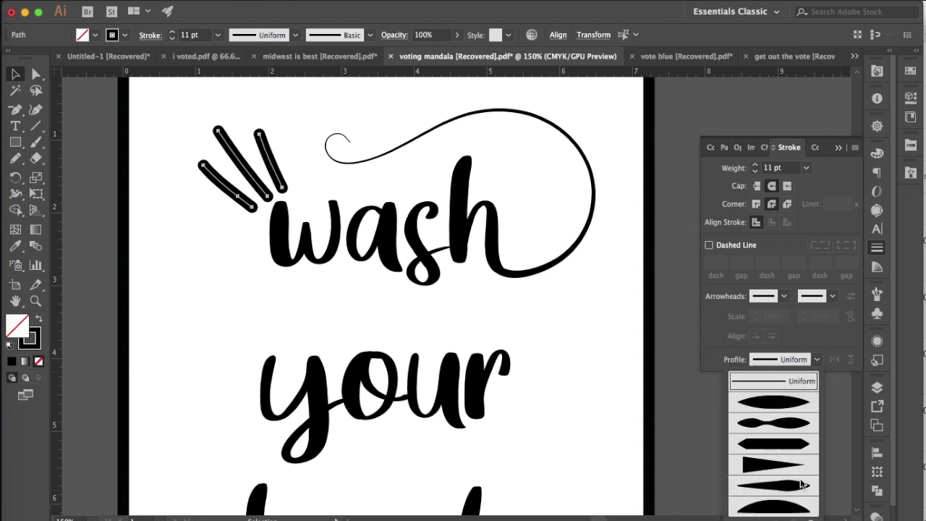
- Apply the reversed tapered triangle width profile to the strokes and thicken them to 19 pt
{"action": "left_click", "coordinate": [772, 472]}
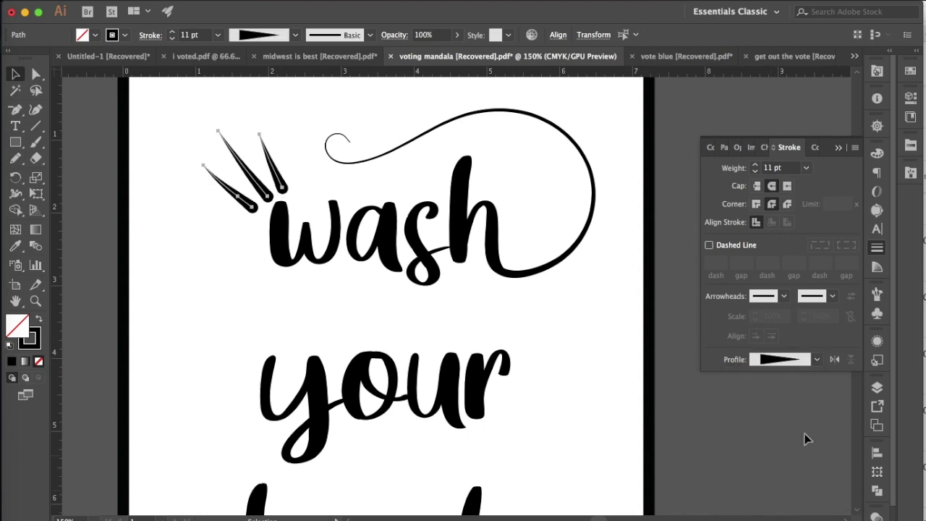
{"action": "left_click", "coordinate": [834, 359]}
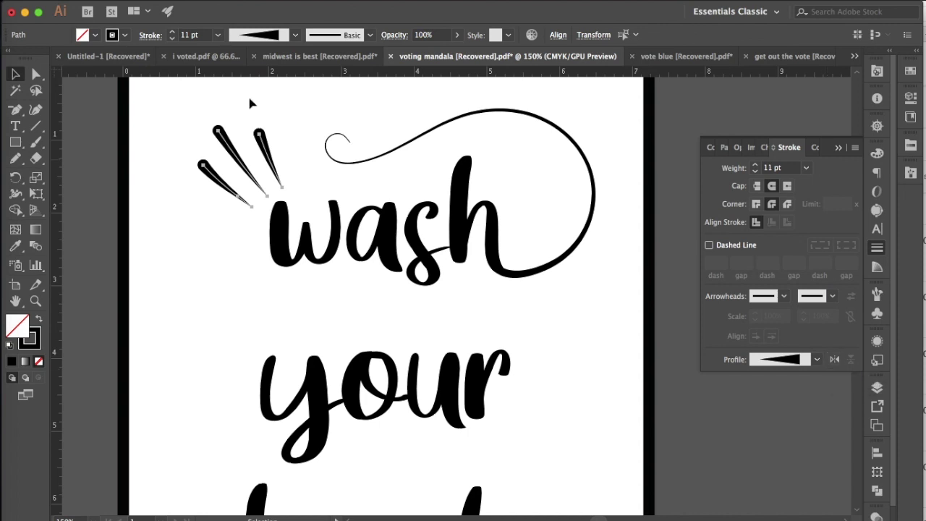
{"action": "left_click", "coordinate": [172, 32]}
{"action": "left_click", "coordinate": [172, 32]}
{"action": "left_click", "coordinate": [172, 32]}
{"action": "left_click", "coordinate": [172, 31]}
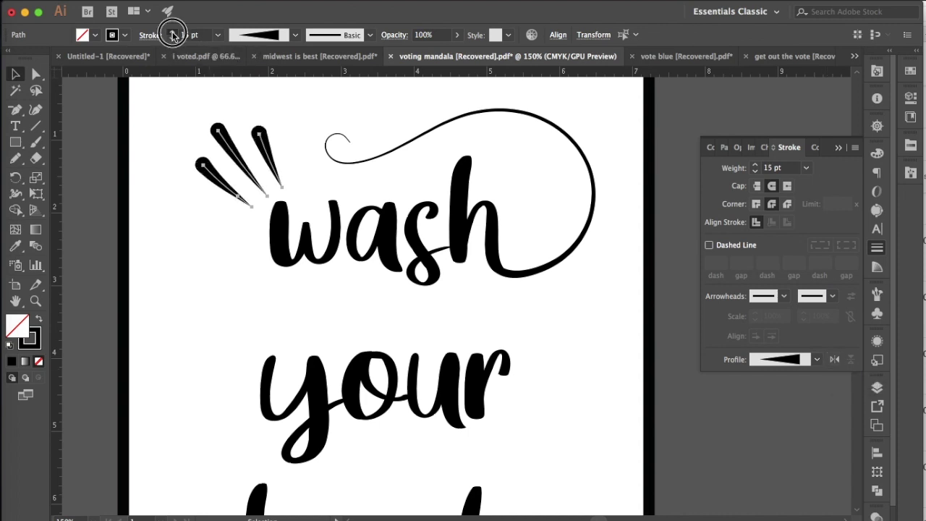
{"action": "left_click", "coordinate": [172, 32]}
{"action": "left_click", "coordinate": [172, 32]}
{"action": "left_click", "coordinate": [172, 32]}
{"action": "left_click", "coordinate": [172, 31]}
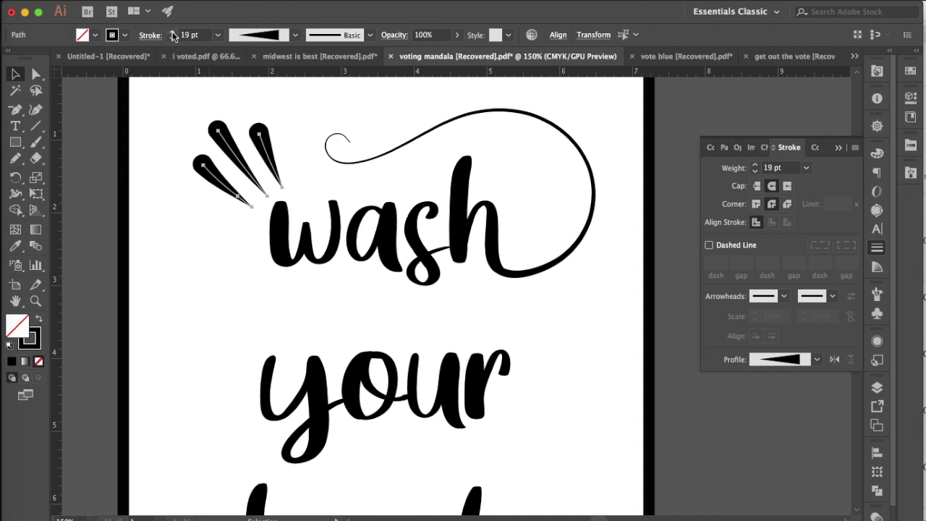
{"action": "left_click", "coordinate": [510, 317]}
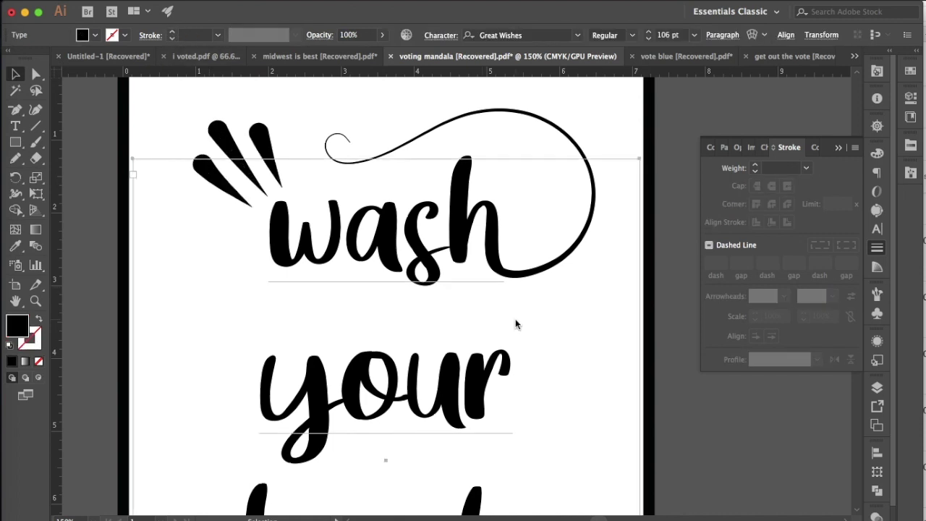
- View the poster at 100% and return the accent strokes to an even 11 pt width
{"action": "key", "text": "super+0"}
{"action": "key", "text": "super+1"}
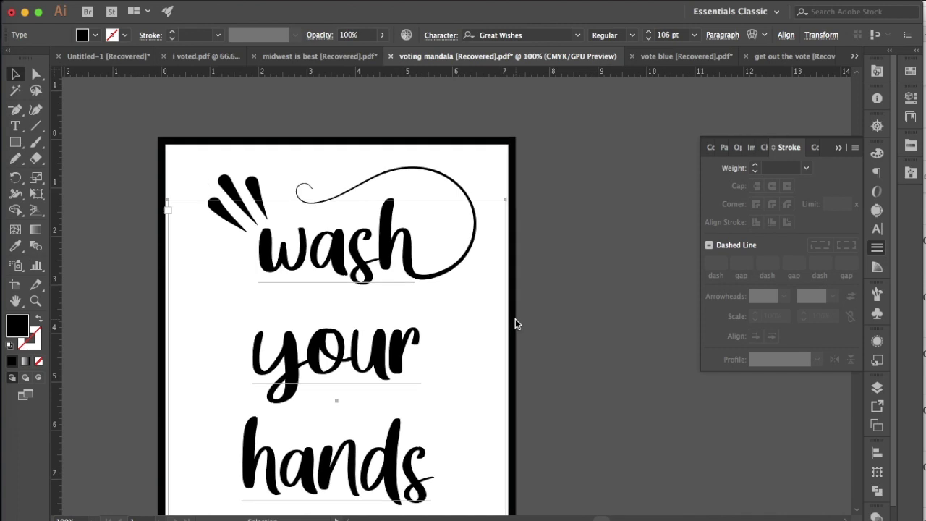
{"action": "left_click", "coordinate": [235, 197]}
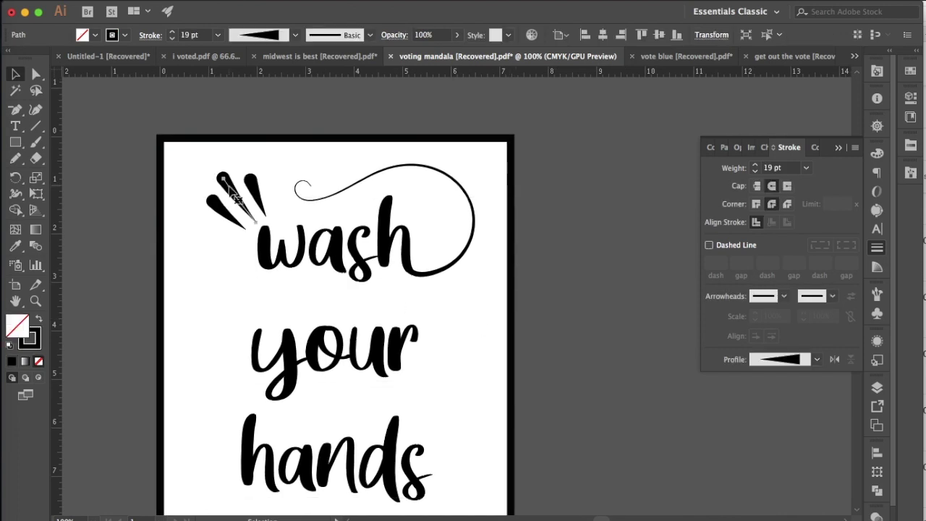
{"action": "left_click", "coordinate": [259, 205], "text": "shift"}
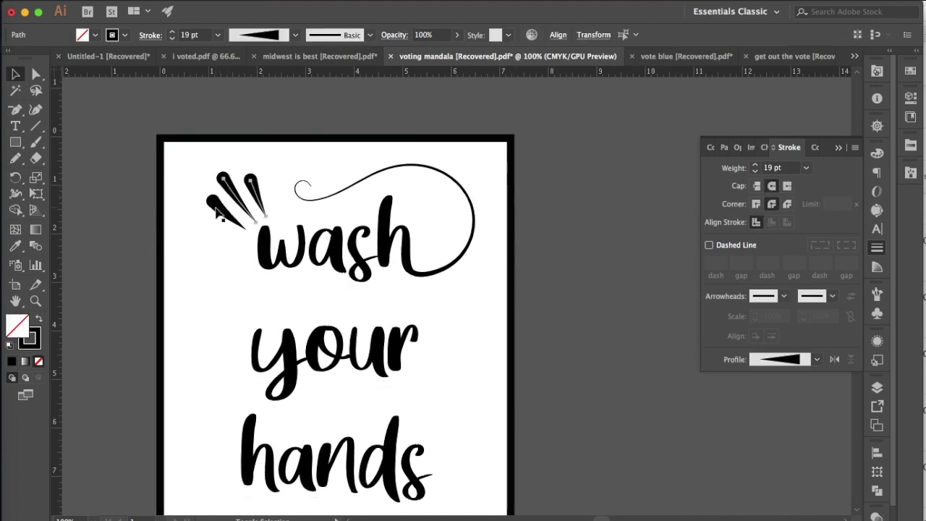
{"action": "left_click", "coordinate": [816, 359]}
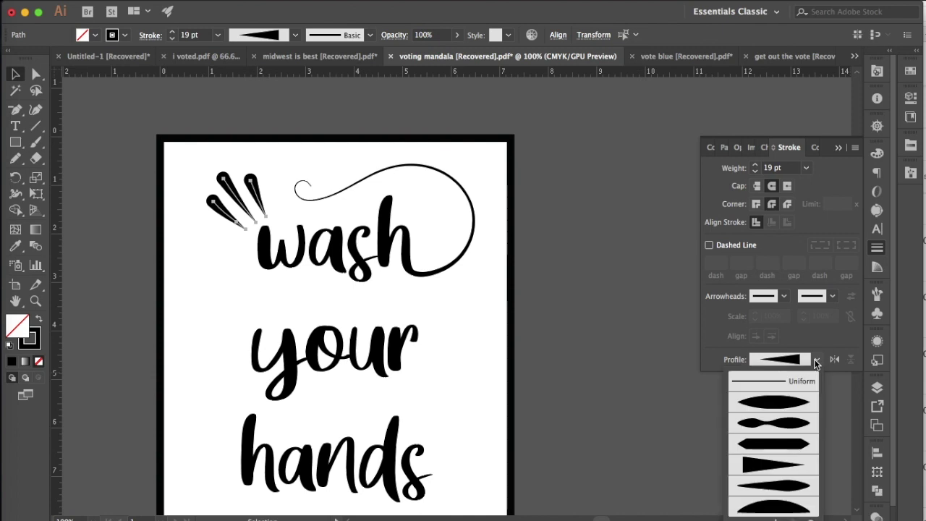
{"action": "left_click", "coordinate": [787, 387]}
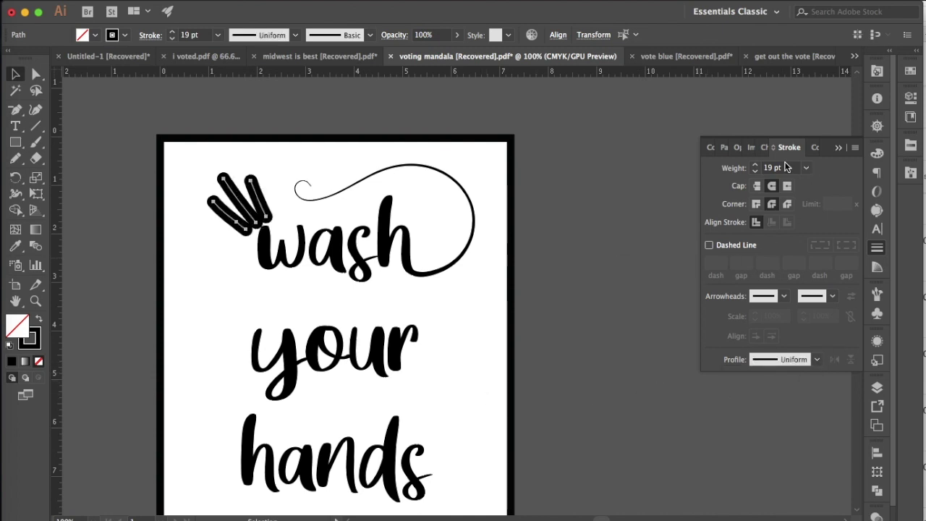
{"action": "left_click", "coordinate": [755, 172]}
{"action": "left_click", "coordinate": [754, 172]}
{"action": "left_click", "coordinate": [755, 172]}
{"action": "left_click", "coordinate": [755, 172]}
{"action": "left_click", "coordinate": [754, 172]}
{"action": "left_click", "coordinate": [754, 172]}
{"action": "left_click", "coordinate": [754, 172]}
{"action": "left_click", "coordinate": [754, 173]}
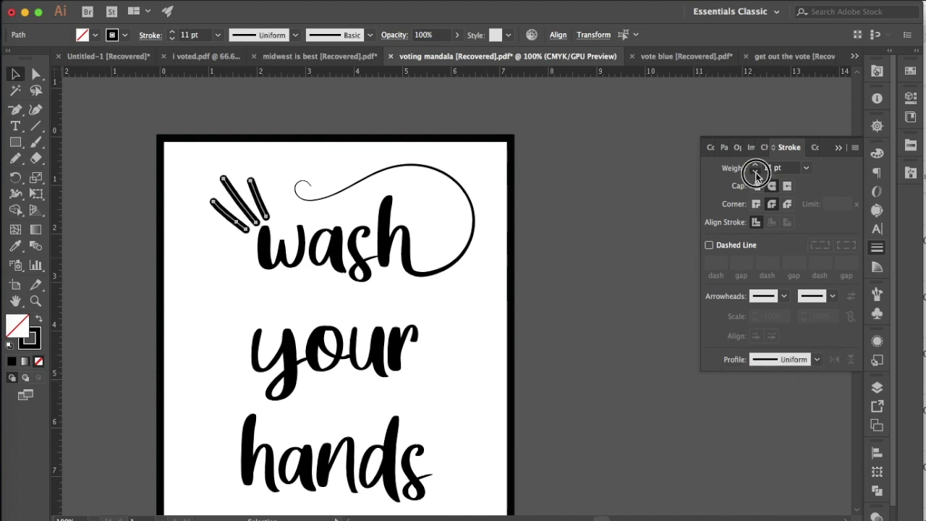
- Reapply the tapered triangle width profile to the accent strokes, keeping the original taper direction
{"action": "left_click", "coordinate": [434, 428]}
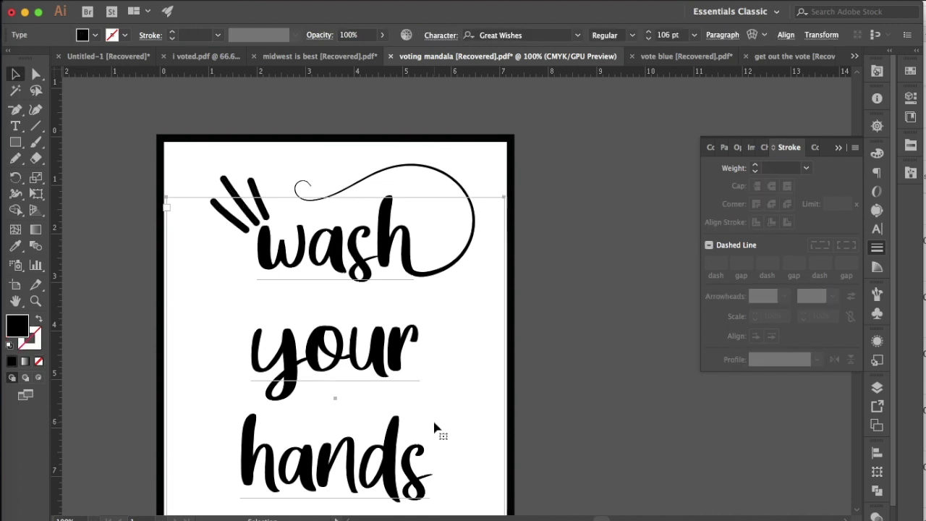
{"action": "left_click", "coordinate": [227, 184]}
{"action": "left_click", "coordinate": [226, 185]}
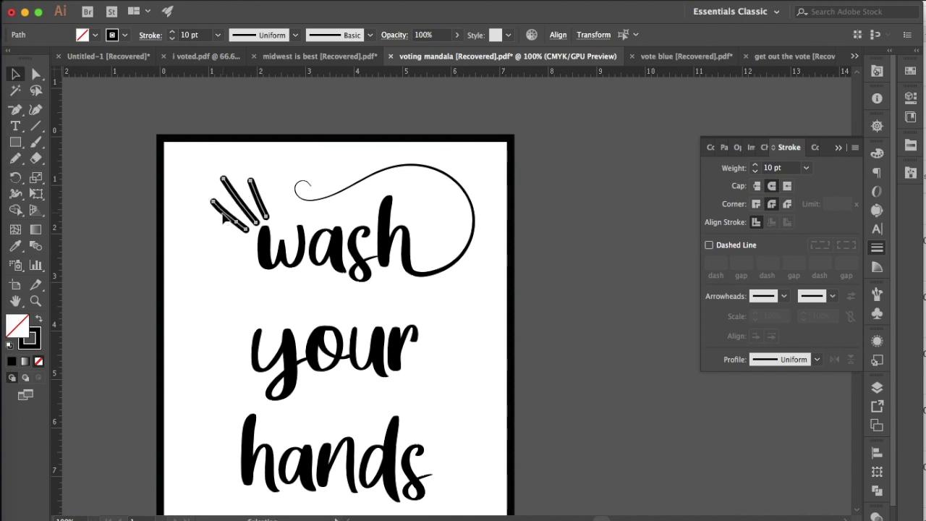
{"action": "left_click", "coordinate": [817, 359]}
{"action": "left_click", "coordinate": [783, 463]}
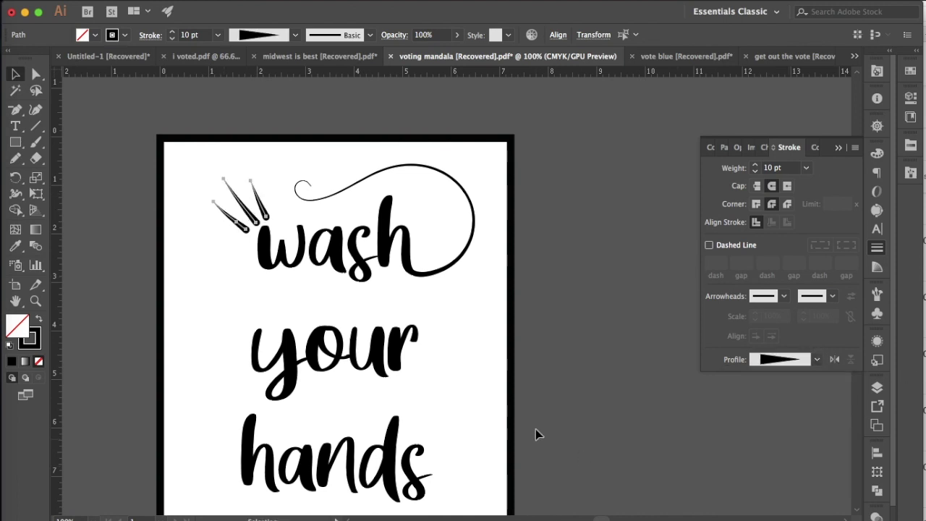
{"action": "left_click", "coordinate": [834, 359]}
{"action": "left_click", "coordinate": [834, 359]}
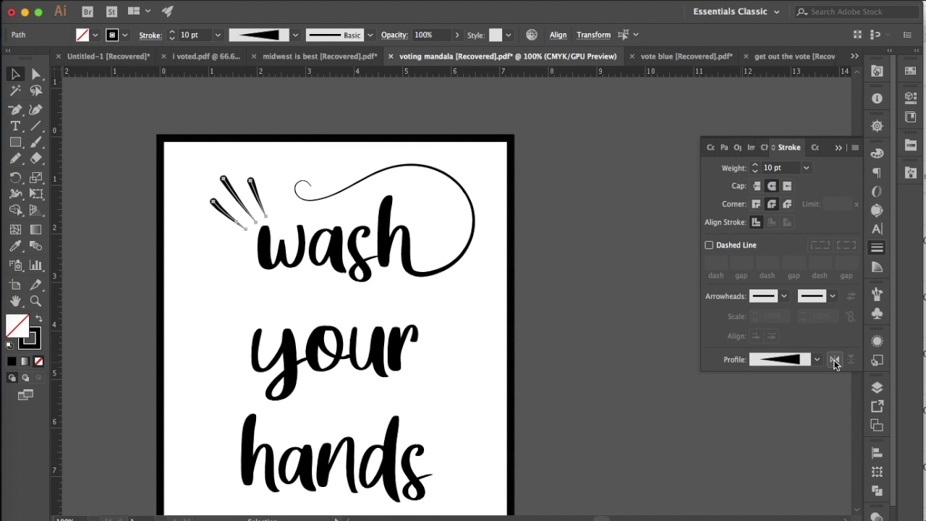
- Preview the three teardrop strokes by selecting them and then deselecting them
{"action": "left_click", "coordinate": [698, 401]}
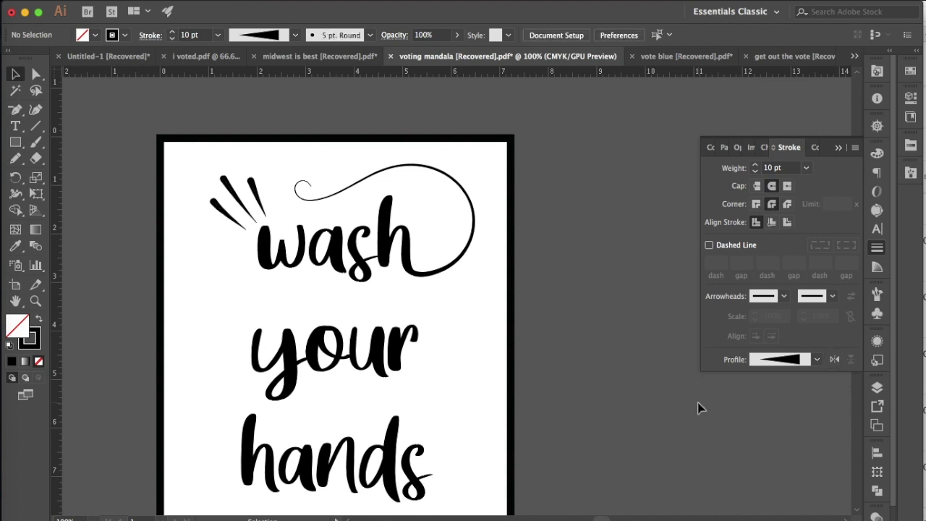
{"action": "scroll", "coordinate": [421, 373], "scroll_direction": "down", "scroll_amount": 1}
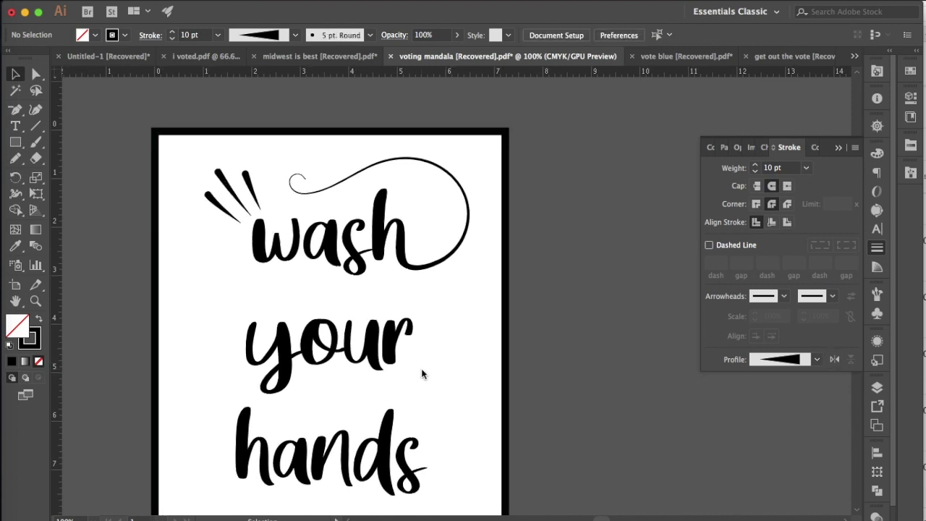
{"action": "left_click", "coordinate": [214, 204], "text": "shift"}
{"action": "left_click", "coordinate": [224, 186], "text": "shift"}
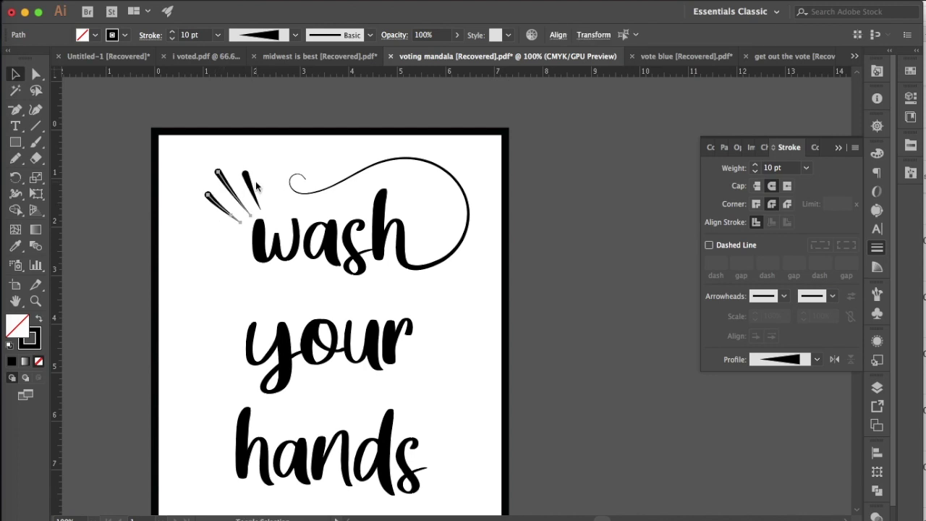
{"action": "left_click", "coordinate": [249, 184], "text": "shift"}
{"action": "scroll", "coordinate": [755, 168], "scroll_direction": "up", "scroll_amount": 9}
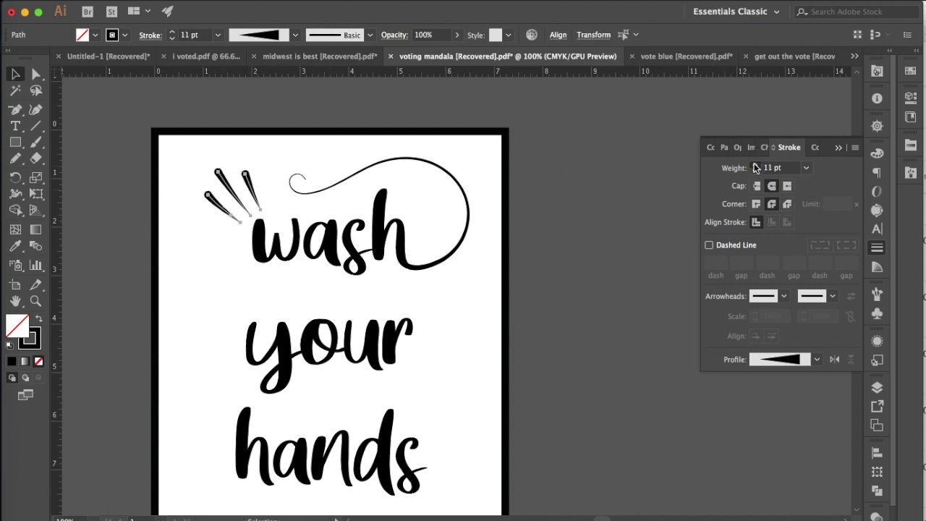
{"action": "left_click", "coordinate": [492, 324]}
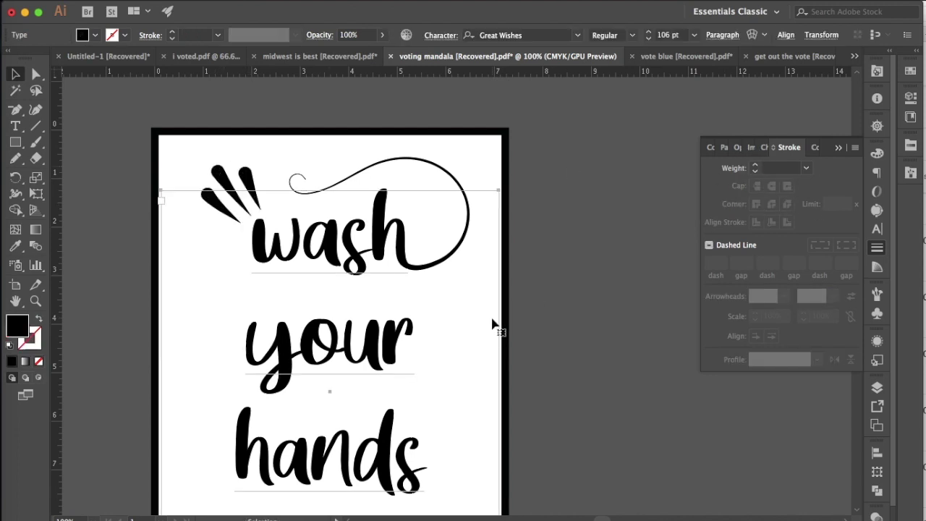
{"action": "scroll", "coordinate": [492, 322], "scroll_direction": "down", "scroll_amount": 3}
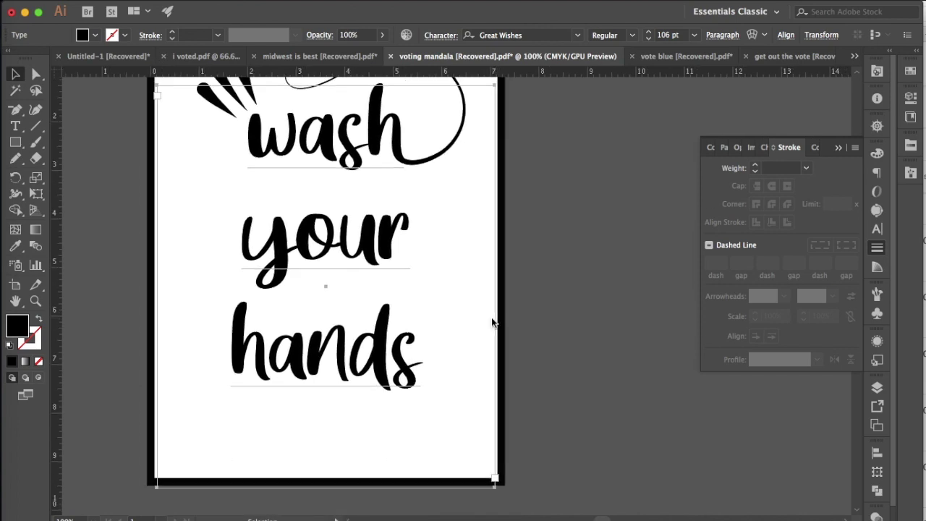
- Draw a freehand swash with the Pencil beneath 'hands', sweeping from right to a left curl
{"action": "key", "text": "n"}
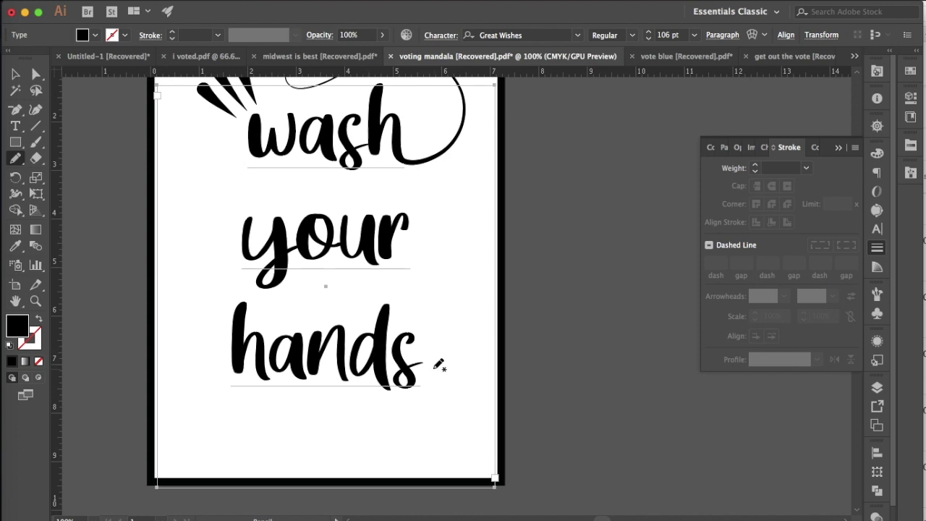
{"action": "mouse_move", "coordinate": [424, 358]}
{"action": "left_mouse_down"}
{"action": "mouse_move", "coordinate": [455, 378]}
{"action": "mouse_move", "coordinate": [445, 426]}
{"action": "mouse_move", "coordinate": [250, 396]}
{"action": "mouse_move", "coordinate": [220, 418]}
{"action": "mouse_move", "coordinate": [249, 412]}
{"action": "left_mouse_up"}
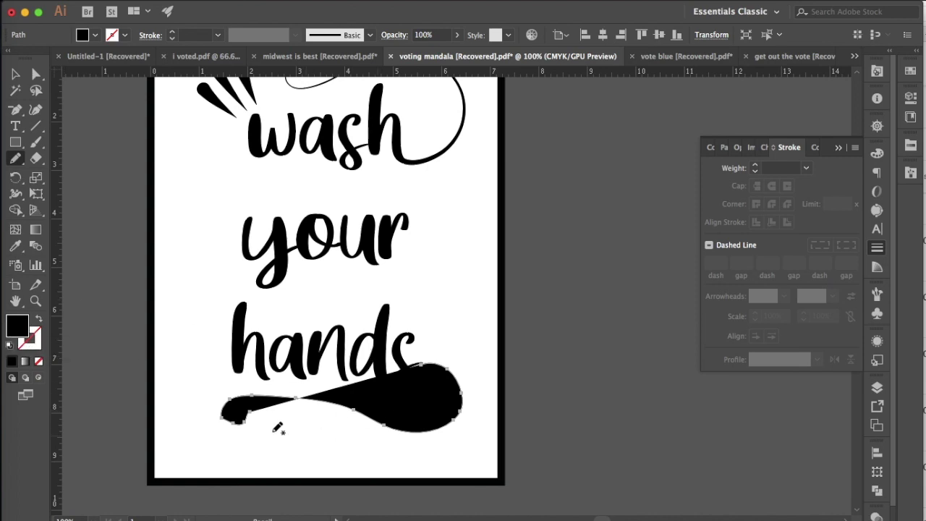
- Make the swash an unfilled 3 pt black stroke with Round Cap and Round Join
{"action": "left_click", "coordinate": [39, 322]}
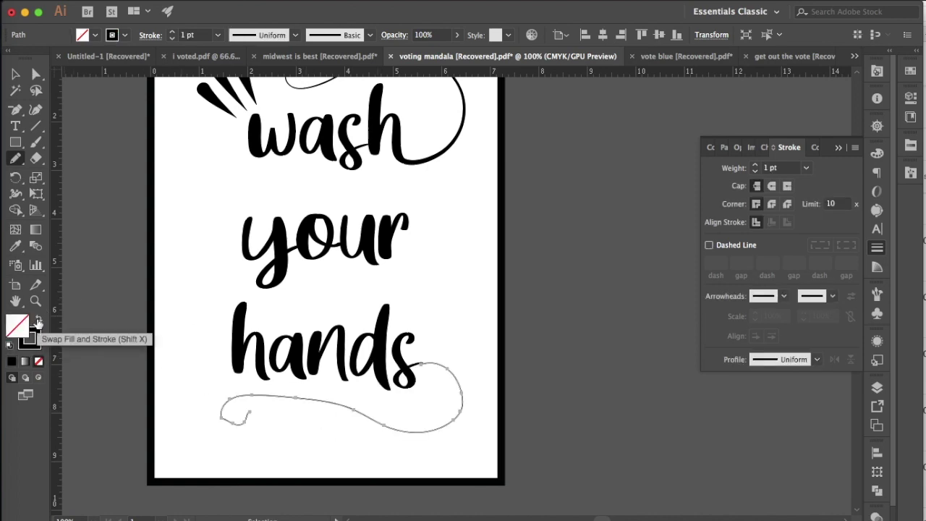
{"action": "left_click", "coordinate": [172, 33]}
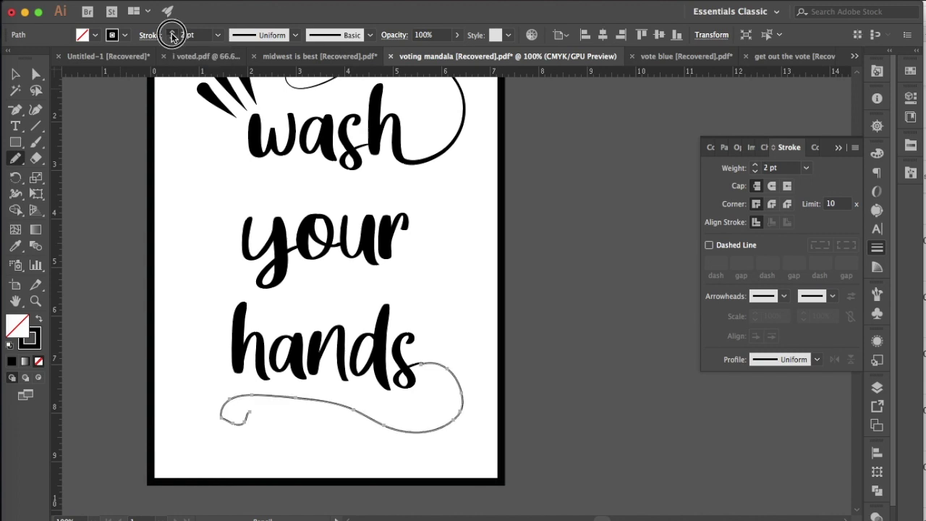
{"action": "left_click", "coordinate": [172, 32]}
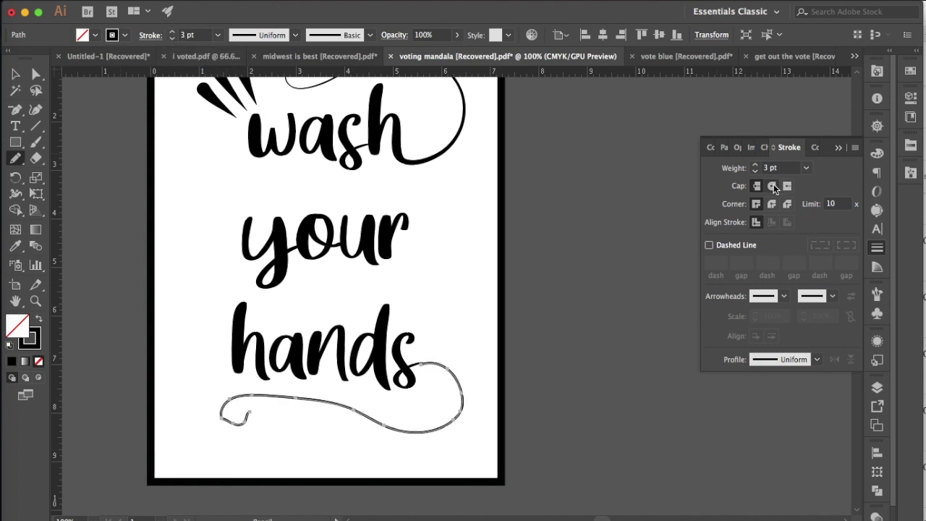
{"action": "left_click", "coordinate": [773, 185]}
{"action": "left_click", "coordinate": [771, 204]}
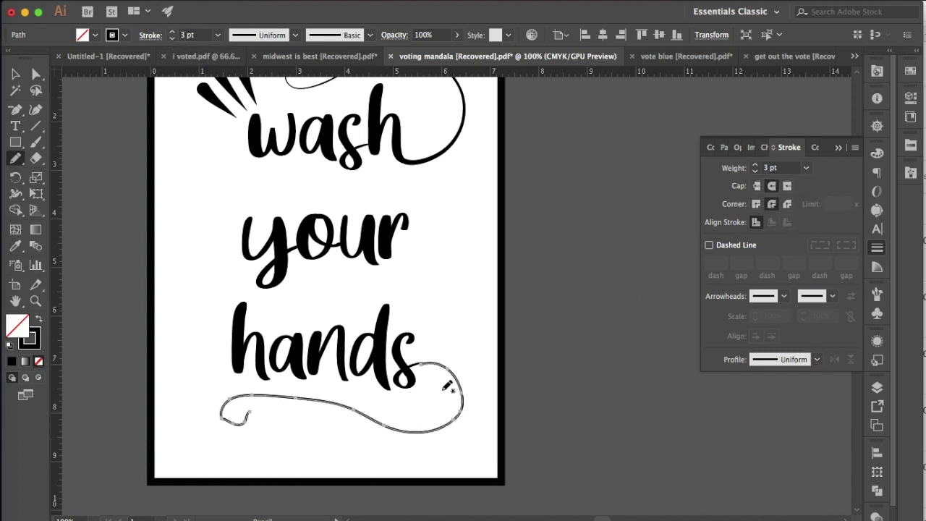
- Redraw the swash's right section and left curl more smoothly with the Pencil, then zoom in
{"action": "left_click", "coordinate": [14, 163]}
{"action": "left_click", "coordinate": [439, 369]}
{"action": "mouse_move", "coordinate": [439, 369]}
{"action": "left_mouse_down"}
{"action": "mouse_move", "coordinate": [459, 408]}
{"action": "mouse_move", "coordinate": [395, 424]}
{"action": "mouse_move", "coordinate": [328, 396]}
{"action": "mouse_move", "coordinate": [224, 399]}
{"action": "mouse_move", "coordinate": [220, 420]}
{"action": "mouse_move", "coordinate": [246, 414]}
{"action": "left_mouse_up"}
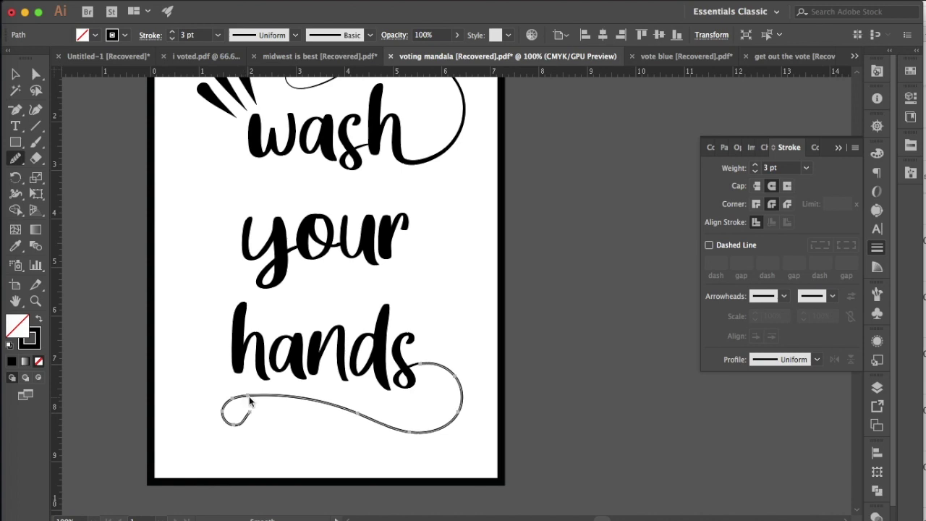
{"action": "mouse_move", "coordinate": [246, 395]}
{"action": "left_mouse_down"}
{"action": "mouse_move", "coordinate": [223, 405]}
{"action": "mouse_move", "coordinate": [222, 420]}
{"action": "mouse_move", "coordinate": [248, 415]}
{"action": "left_mouse_up"}
{"action": "key", "text": "super+equal"}
{"action": "key", "text": "super+equal"}
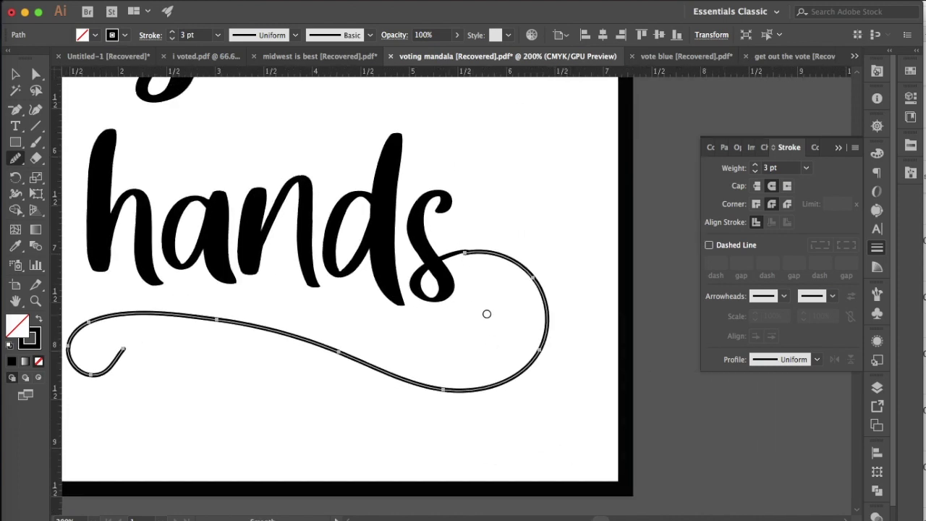
- Give the swash a flipped Width Profile 5 taper at 8 pt stroke weight
{"action": "key", "text": "a"}
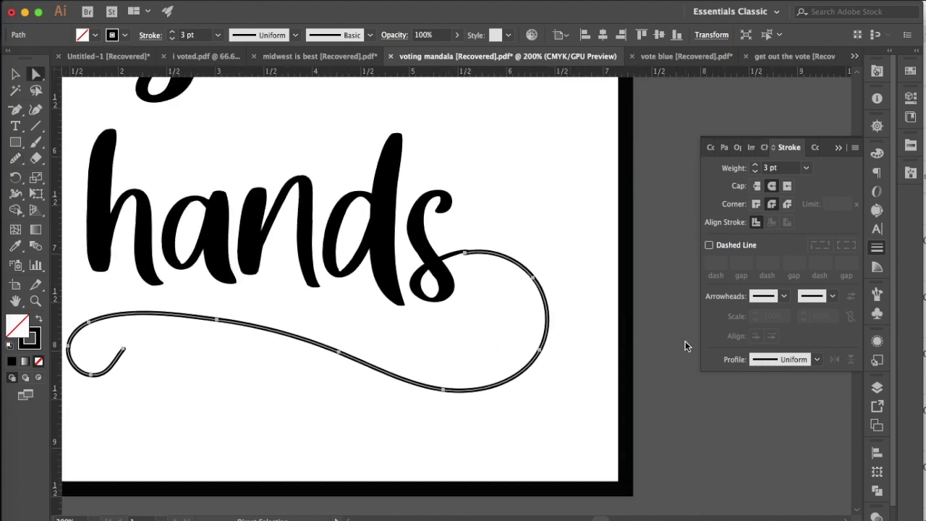
{"action": "left_click", "coordinate": [816, 361]}
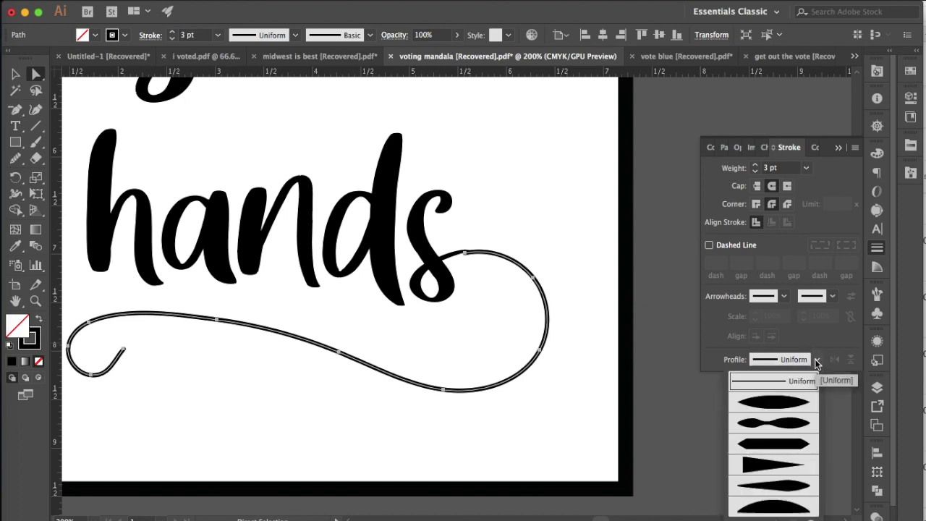
{"action": "left_click", "coordinate": [786, 493]}
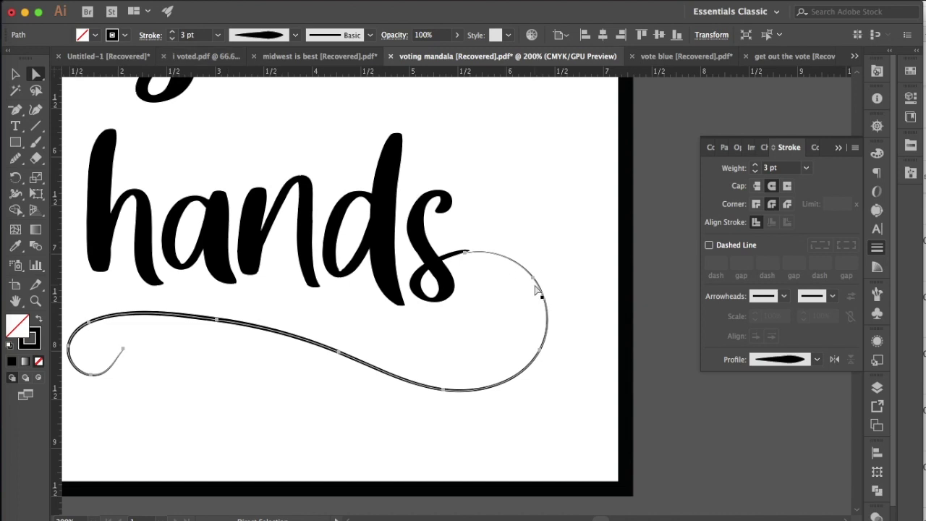
{"action": "left_click", "coordinate": [835, 359]}
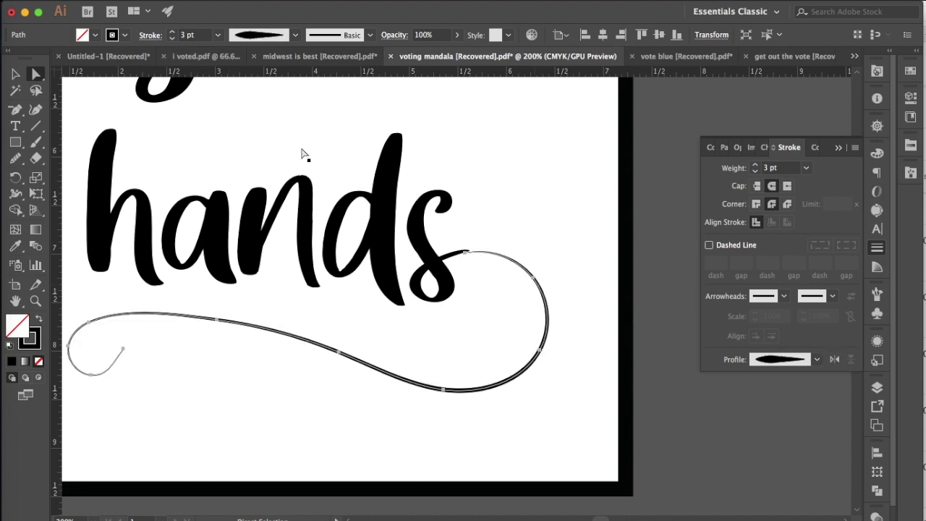
{"action": "left_click", "coordinate": [172, 32]}
{"action": "left_click", "coordinate": [173, 31]}
{"action": "left_click", "coordinate": [172, 32]}
{"action": "left_click", "coordinate": [172, 32]}
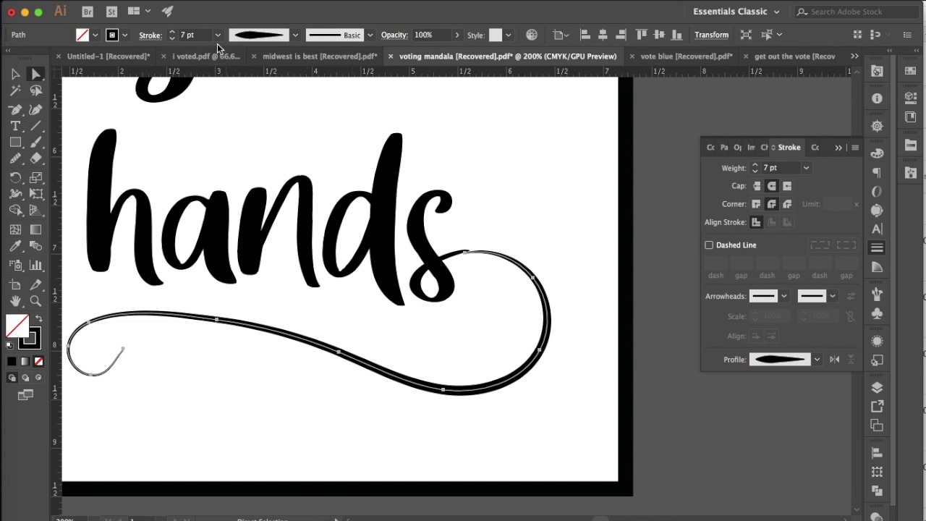
{"action": "left_click", "coordinate": [173, 32]}
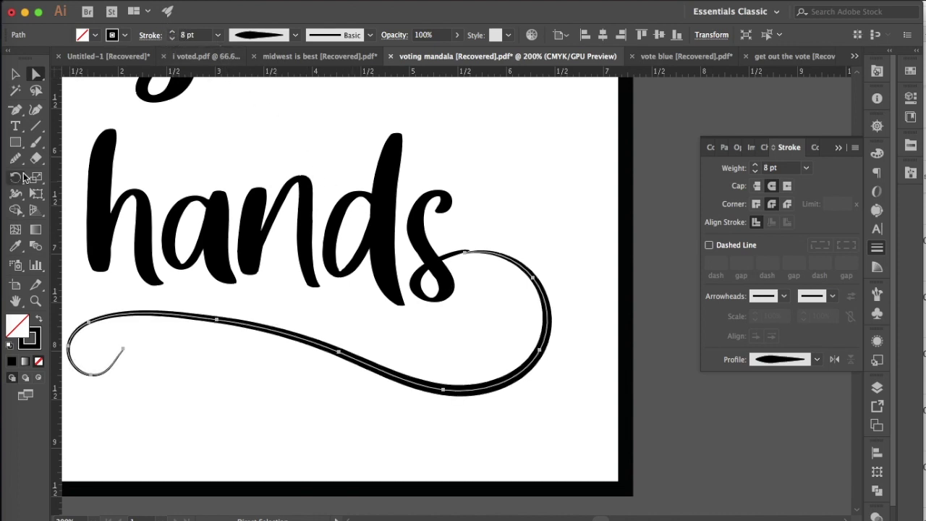
- Nudge the swash's end anchor slightly, deselect it, and zoom out to 66.67%
{"action": "left_click", "coordinate": [464, 255]}
{"action": "left_click_drag", "start_coordinate": [465, 255], "coordinate": [460, 254]}
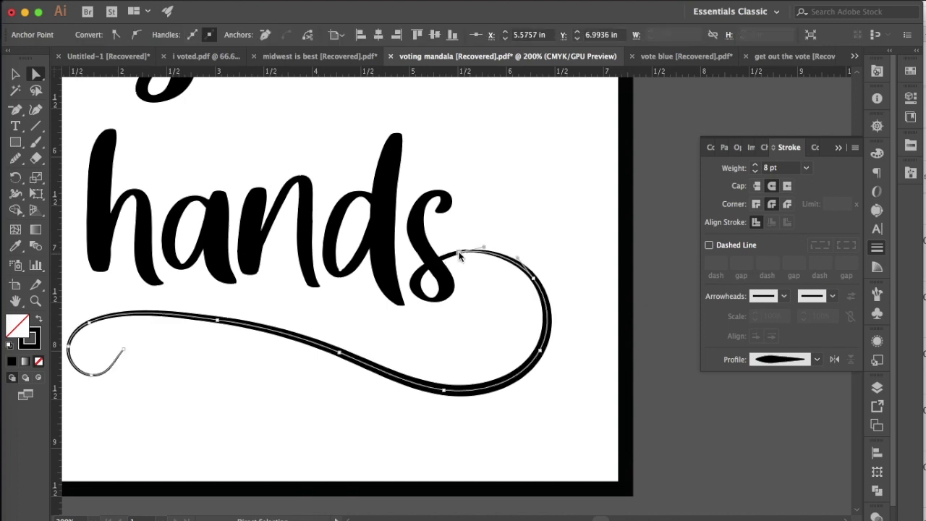
{"action": "left_click", "coordinate": [502, 242]}
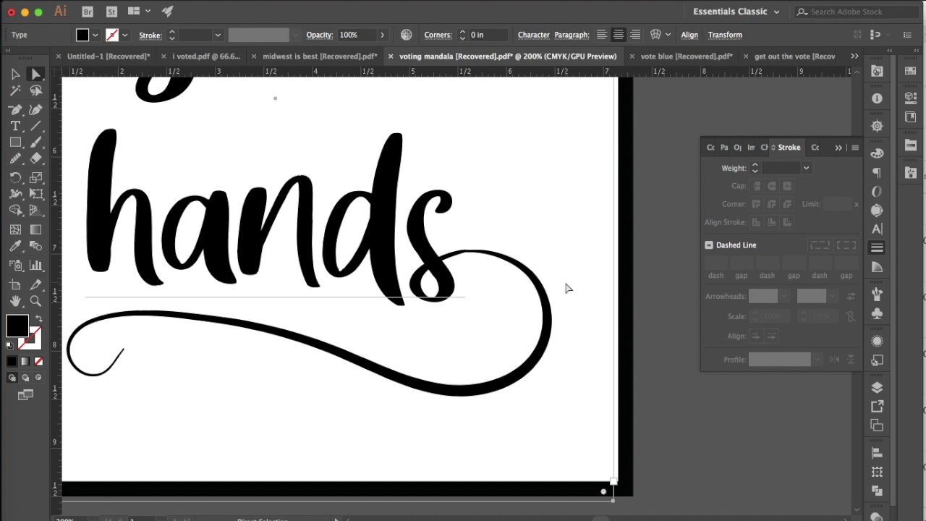
{"action": "key", "text": "super+minus"}
{"action": "key", "text": "super+minus"}
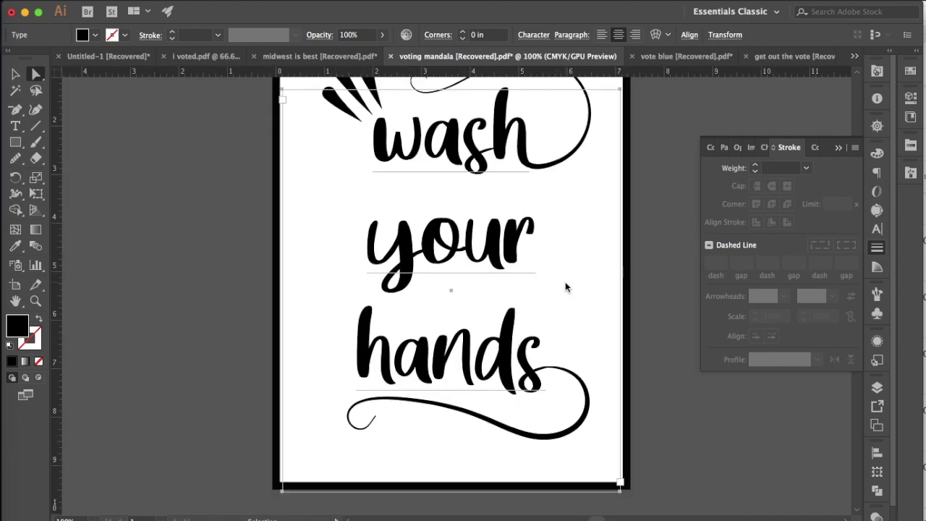
{"action": "key", "text": "super+minus"}
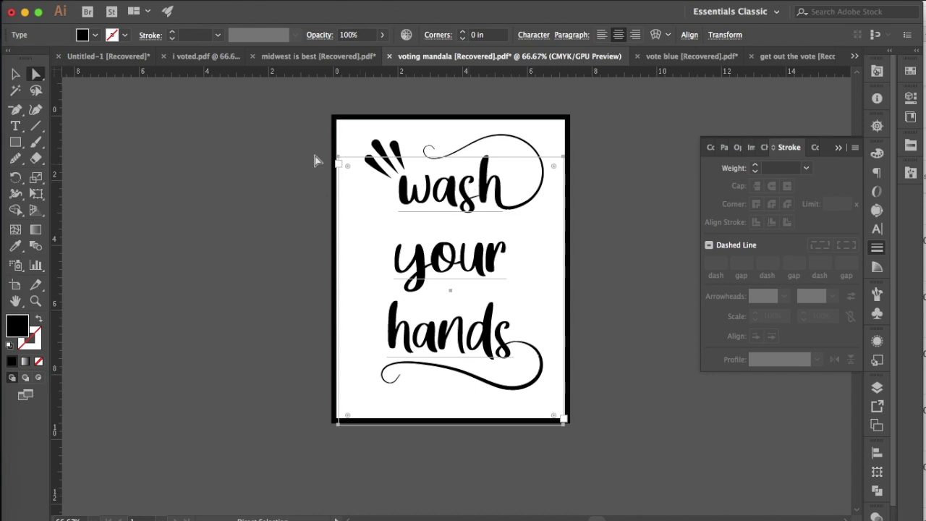
- Rotate the teardrop accents beside 'wash' to point more downward and group them
{"action": "left_click", "coordinate": [15, 74]}
{"action": "left_click", "coordinate": [398, 154]}
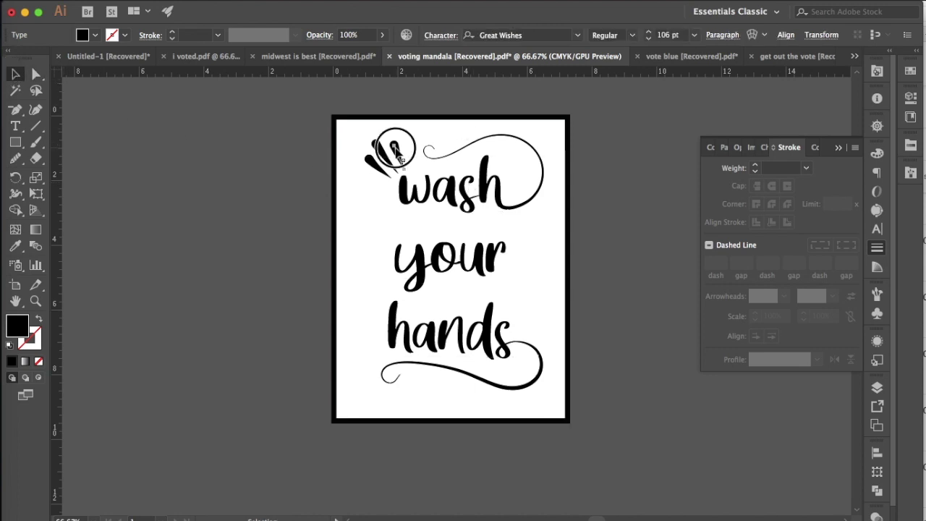
{"action": "left_click_drag", "start_coordinate": [399, 154], "coordinate": [377, 167]}
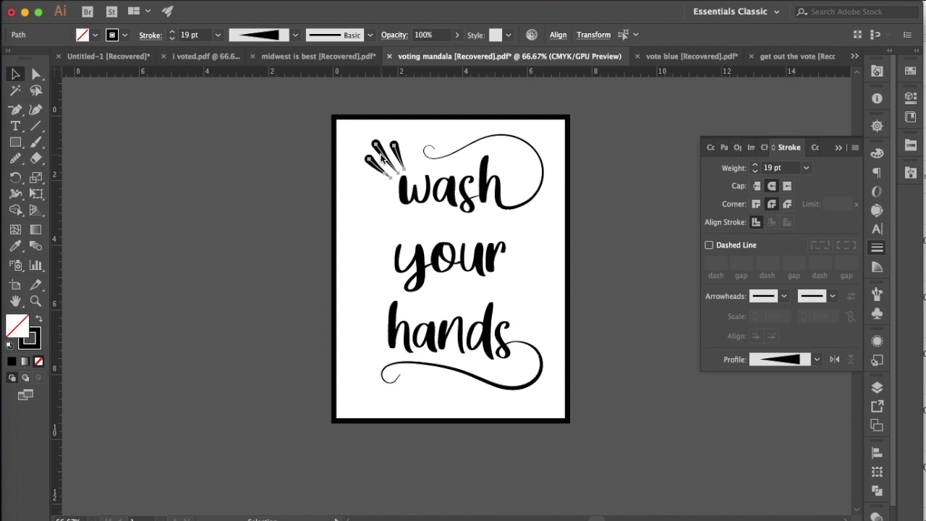
{"action": "key", "text": "super+g"}
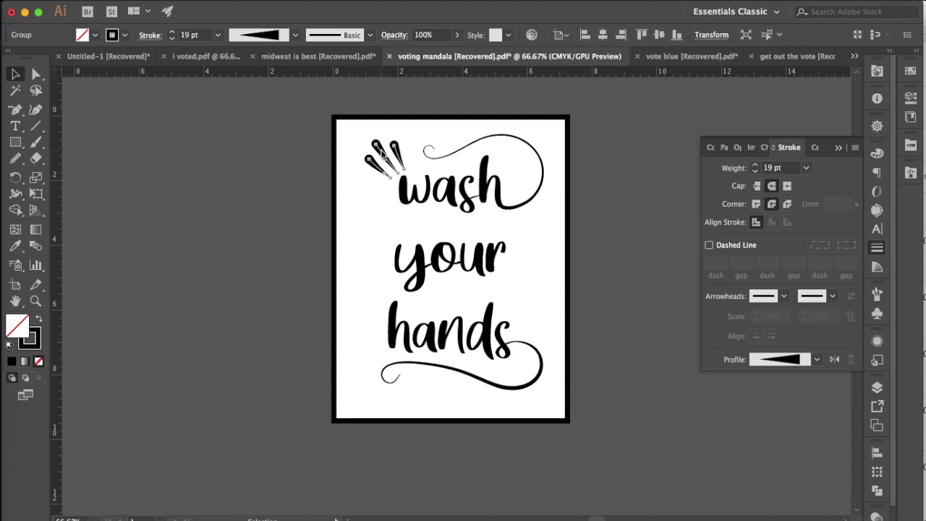
- Place a copy of the grouped accents beside 'hands' and rotate it to angle outward right
{"action": "key", "text": "super+h"}
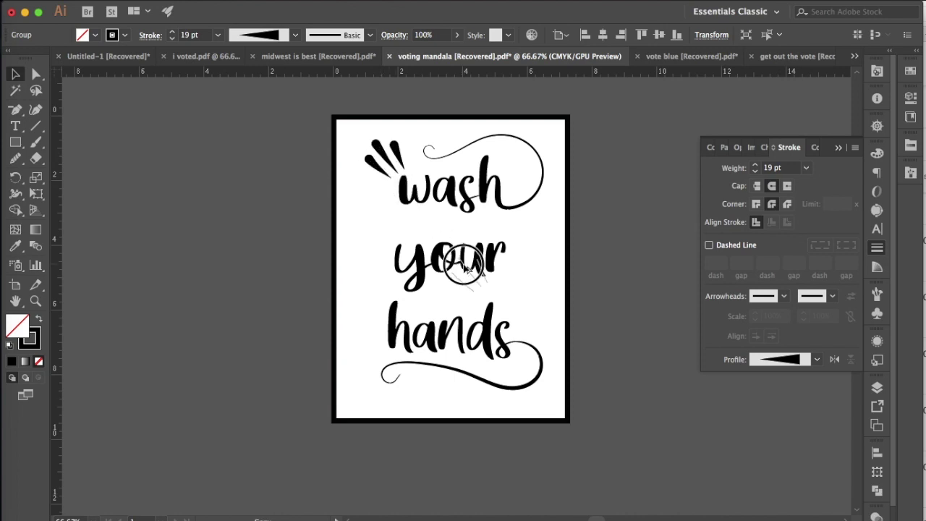
{"action": "left_click_drag", "start_coordinate": [521, 299], "coordinate": [527, 310]}
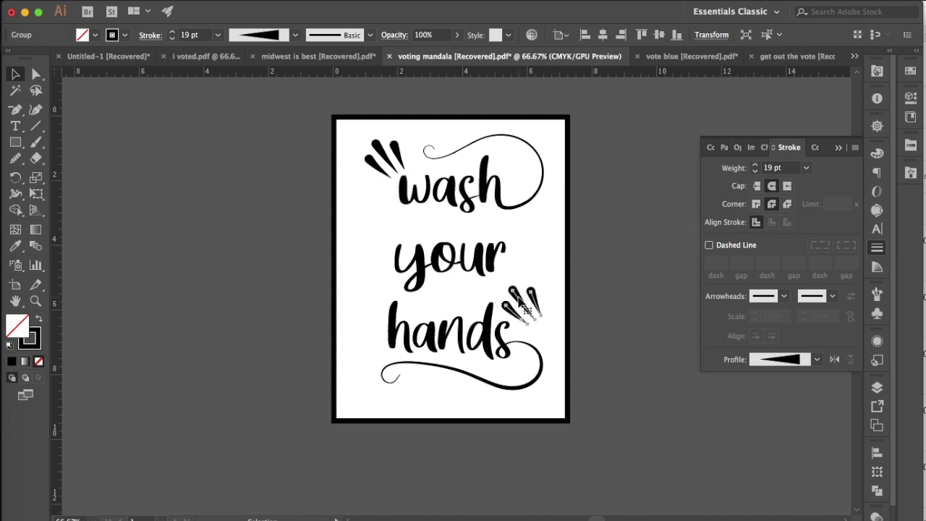
{"action": "key", "text": "e"}
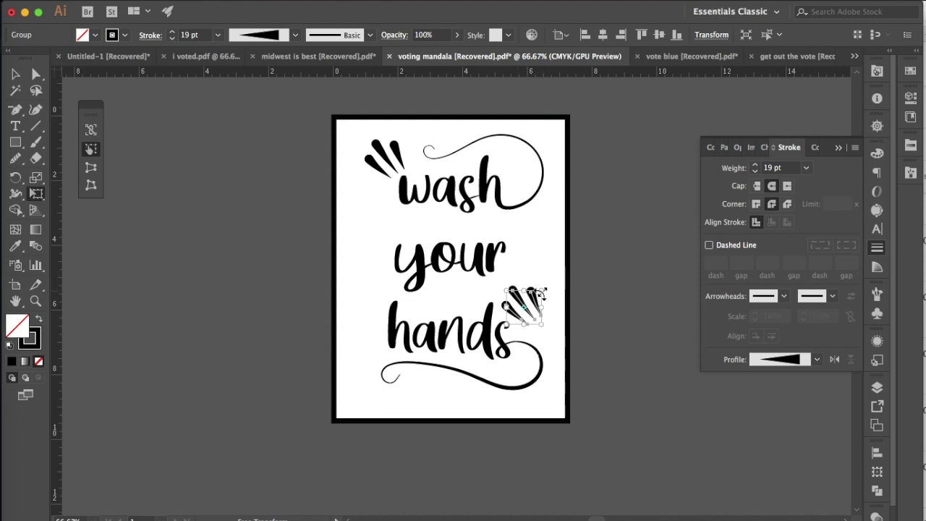
{"action": "left_click_drag", "start_coordinate": [548, 287], "coordinate": [552, 337]}
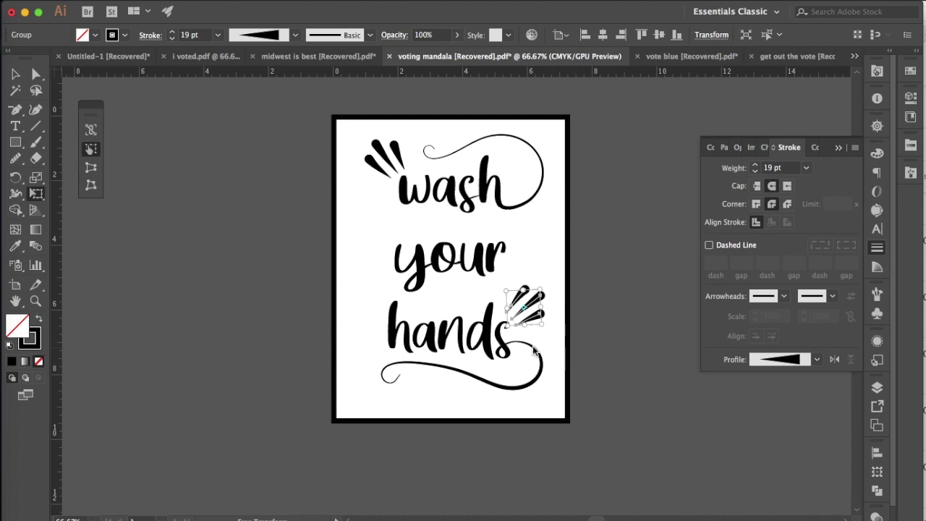
{"action": "left_click", "coordinate": [15, 73]}
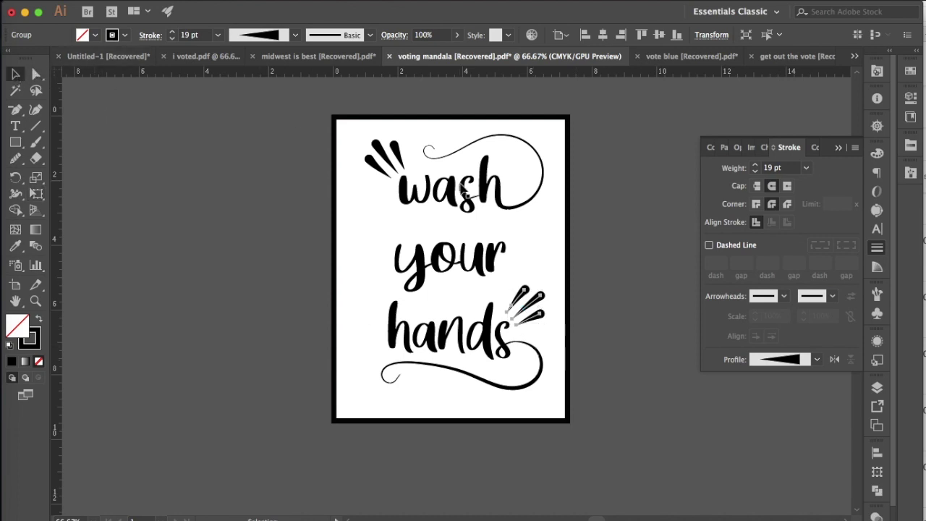
{"action": "left_click", "coordinate": [497, 224]}
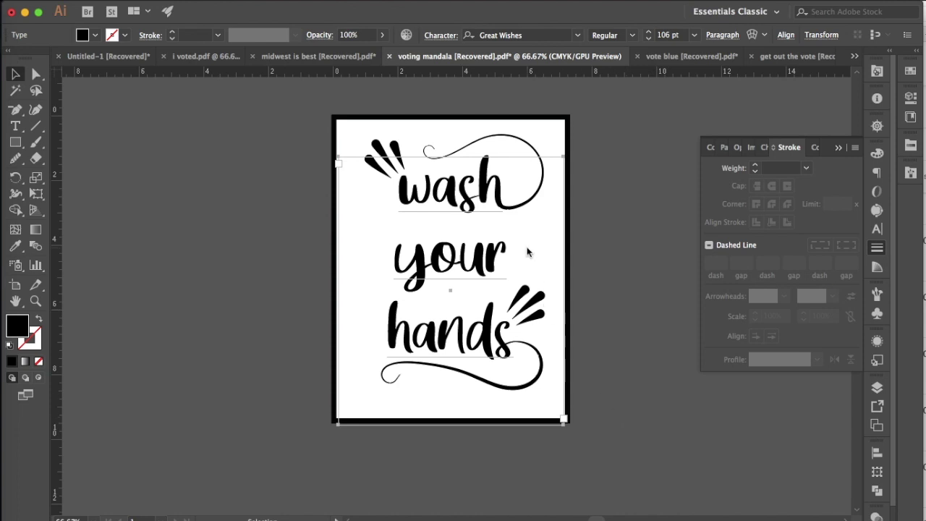
- Switch to the 'midwest is best' document with its butterfly and script design
{"action": "scroll", "coordinate": [527, 251], "scroll_direction": "right", "scroll_amount": 4}
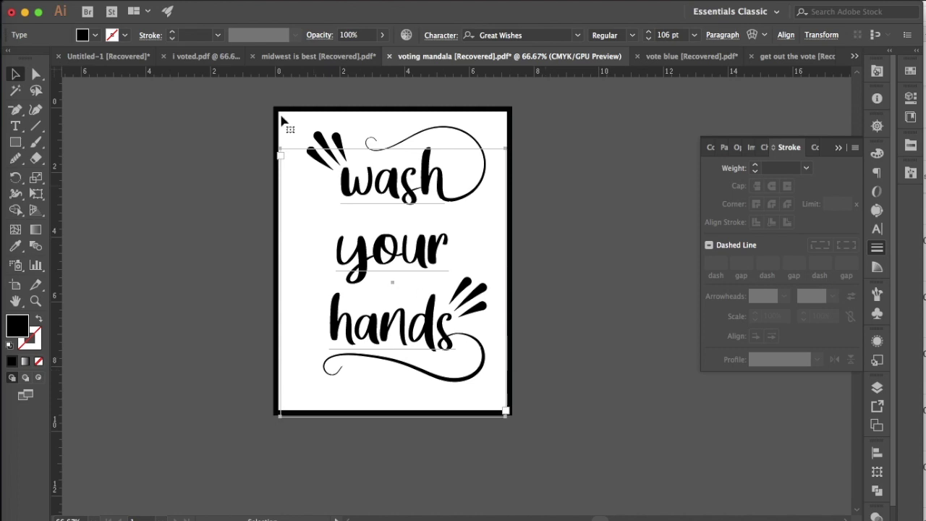
{"action": "left_click", "coordinate": [299, 56]}
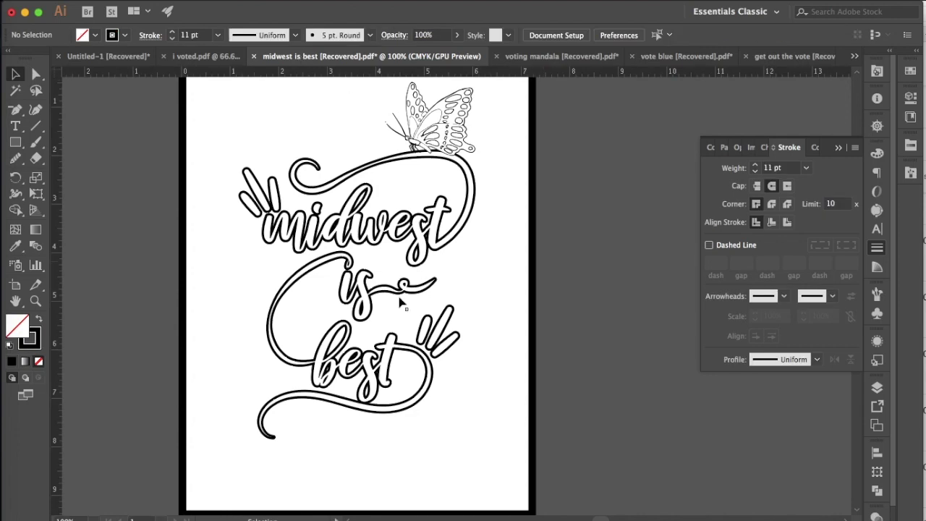